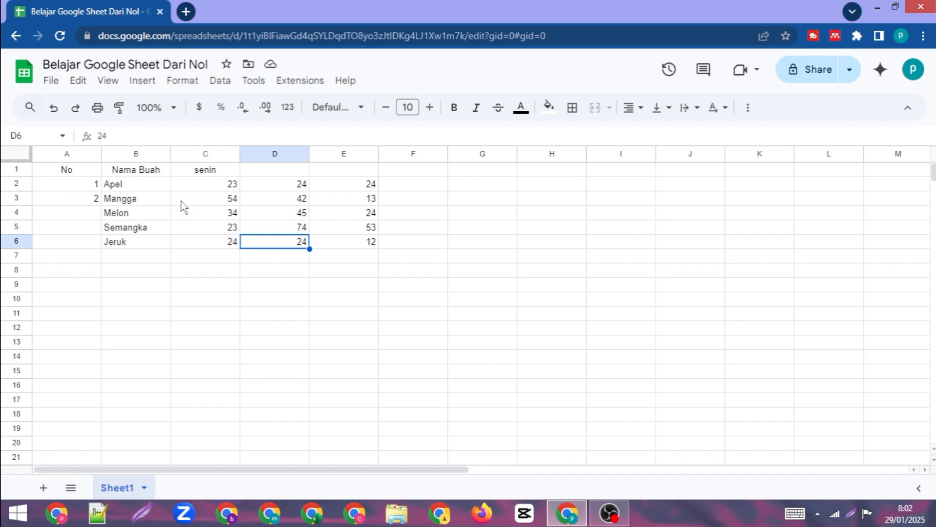
Set the spreadsheet's zoom level to 150%
click(177, 204)
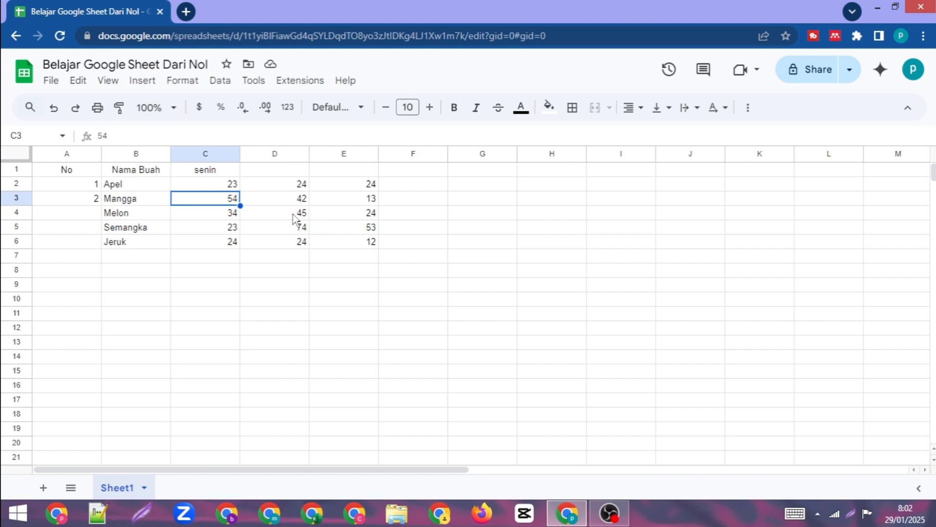
click(172, 109)
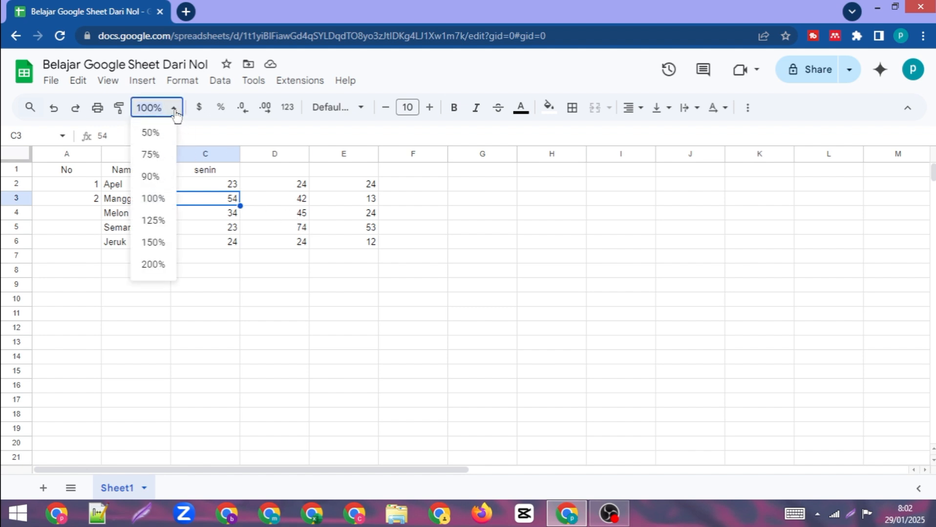
click(175, 110)
click(174, 111)
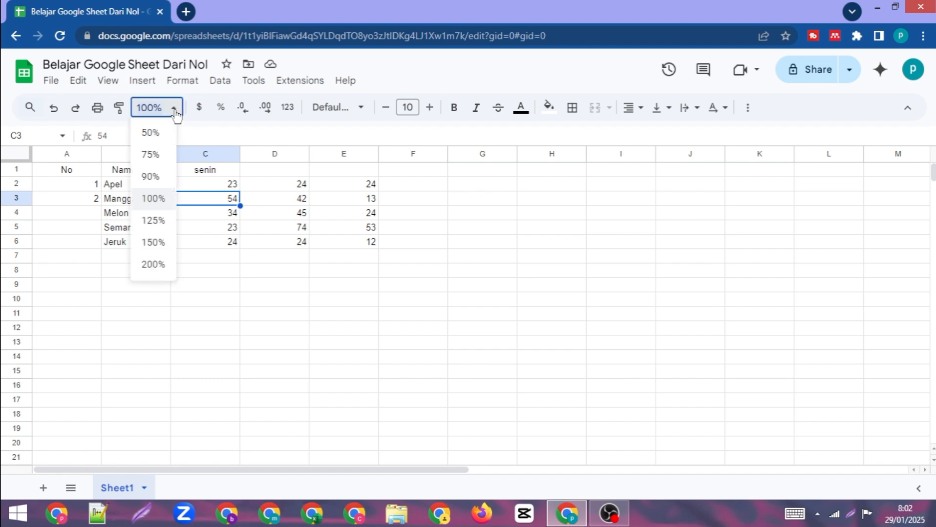
click(154, 242)
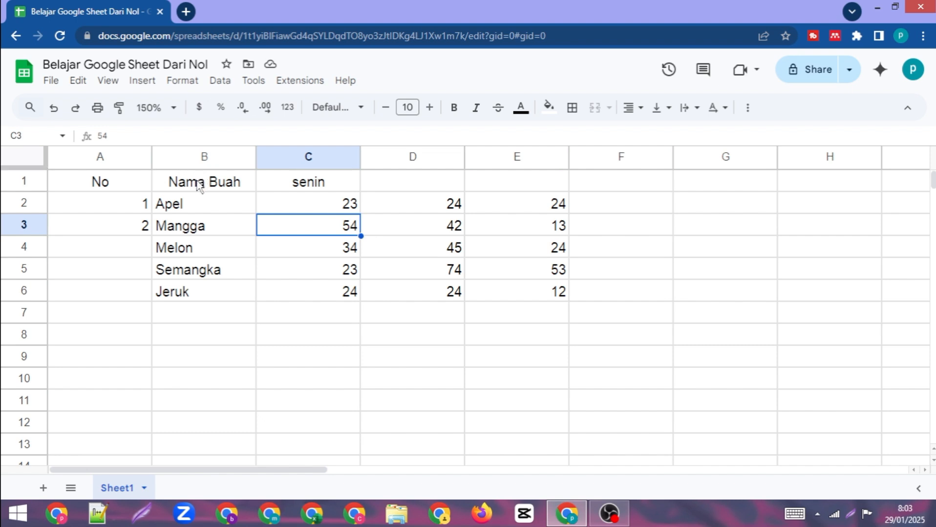
Autofill the weekday header from "senin" in C1 across to E1, producing "selasa" and "rabu"
click(142, 207)
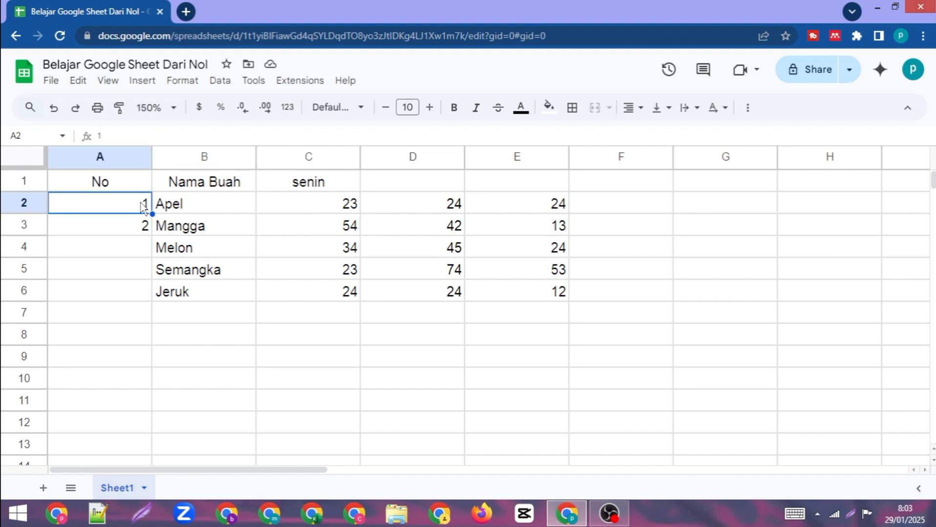
click(291, 189)
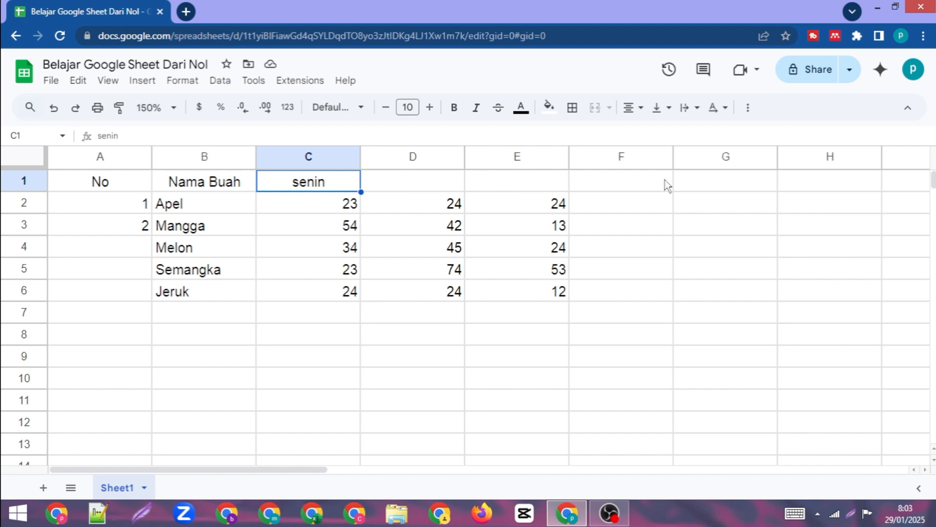
click(297, 201)
click(307, 184)
drag(361, 192, 487, 194)
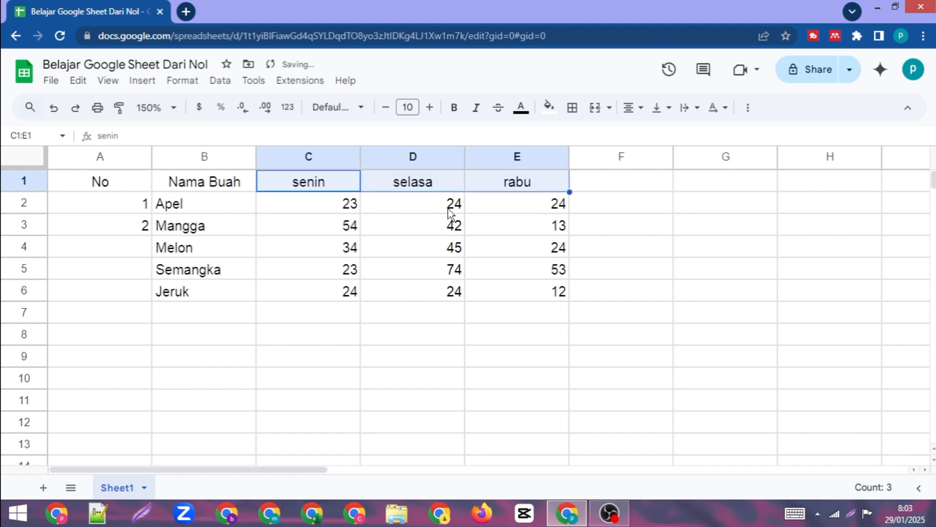
Enter the header "Total" in cell F1
click(591, 188)
text(To)
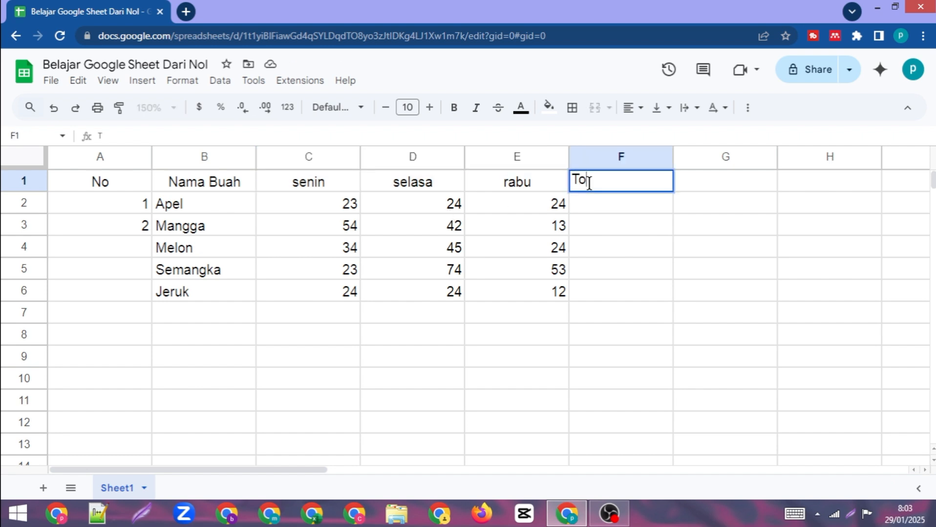
text(tal)
click(332, 181)
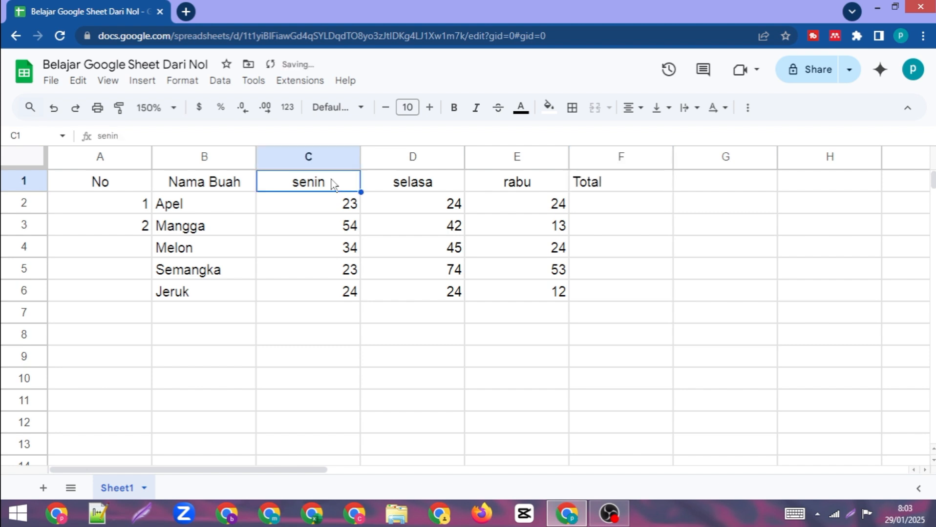
Clear cell A3 and fill the single value 1 from A2 down through A6
click(128, 223)
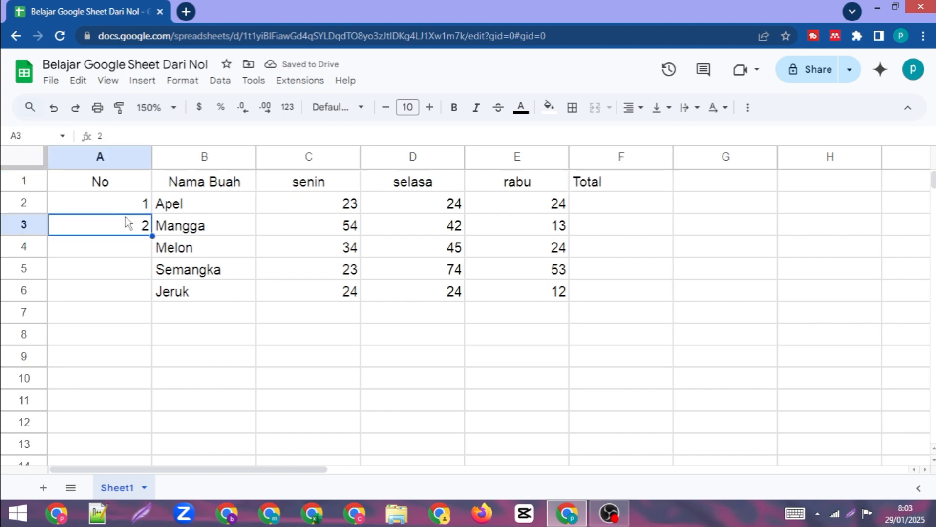
key(Delete)
click(123, 205)
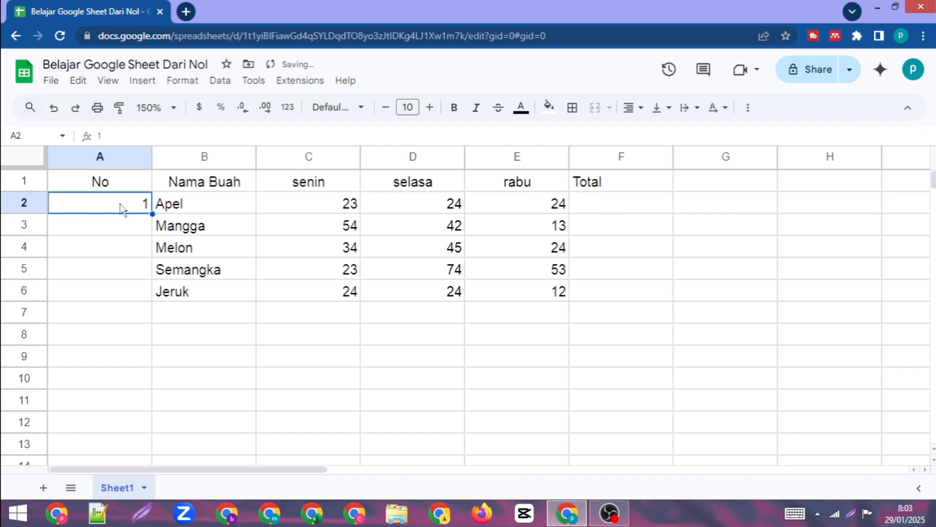
drag(152, 214, 140, 294)
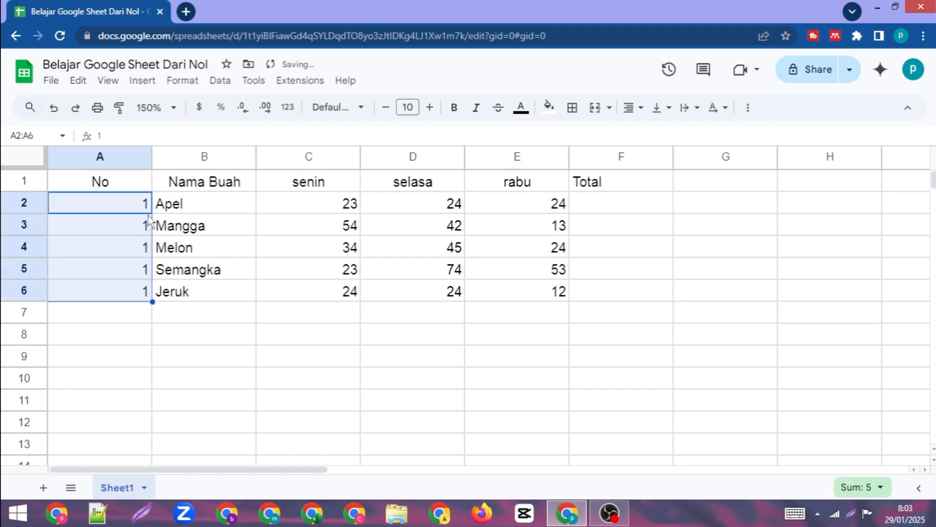
Enter 2 in A3 and autofill the number series from A2:A3 down to A6, giving 1 to 5
click(134, 228)
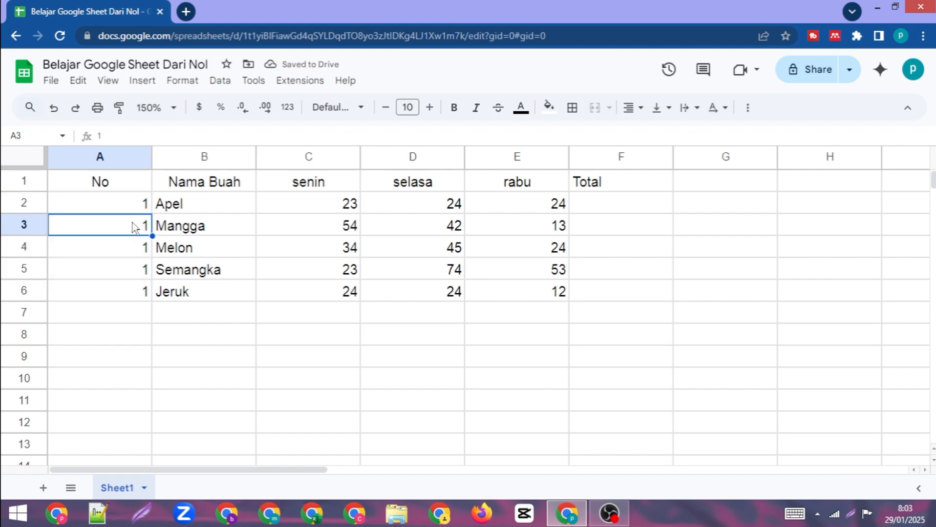
text(2)
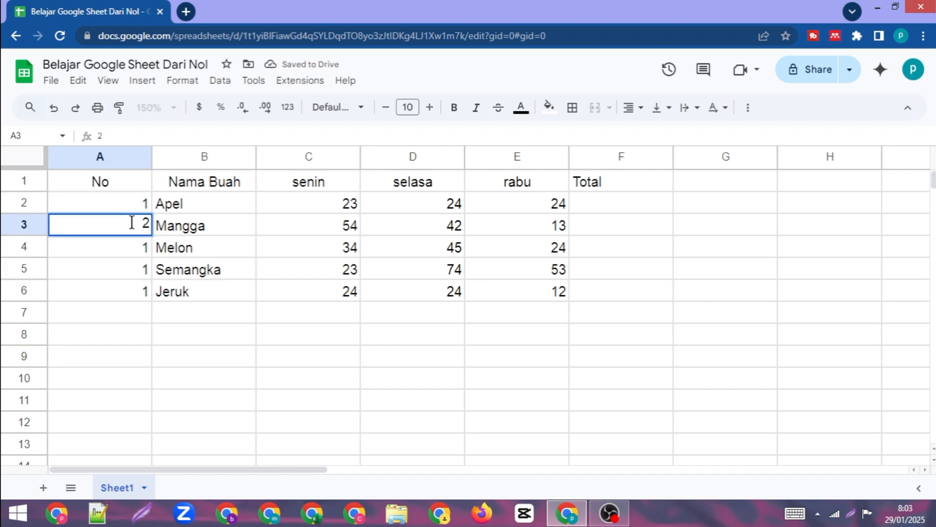
click(121, 271)
drag(129, 207, 148, 300)
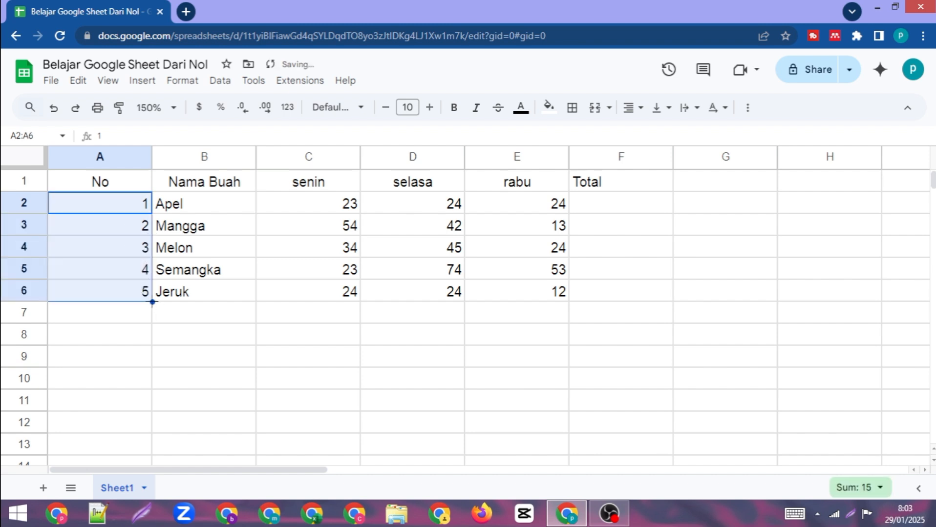
Extend the number series in column A down to A12, and undo that extension
drag(150, 334, 150, 432)
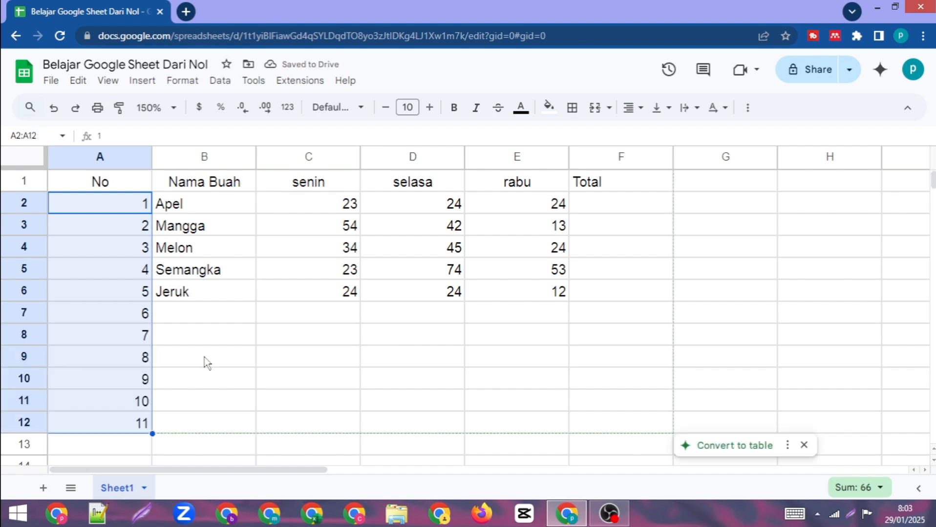
key(ctrl+z)
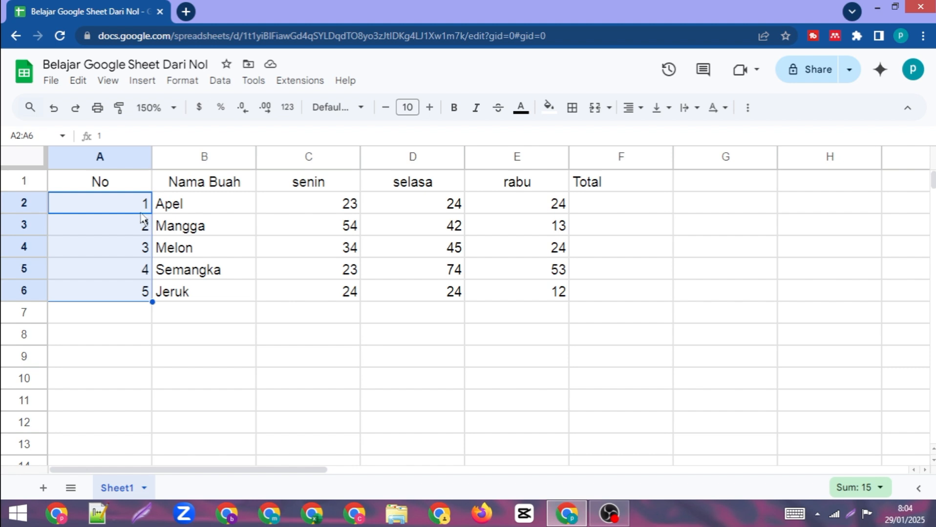
Centre-align the row numbers in A2:A6 and the weekday and total columns in C1:F6
click(636, 113)
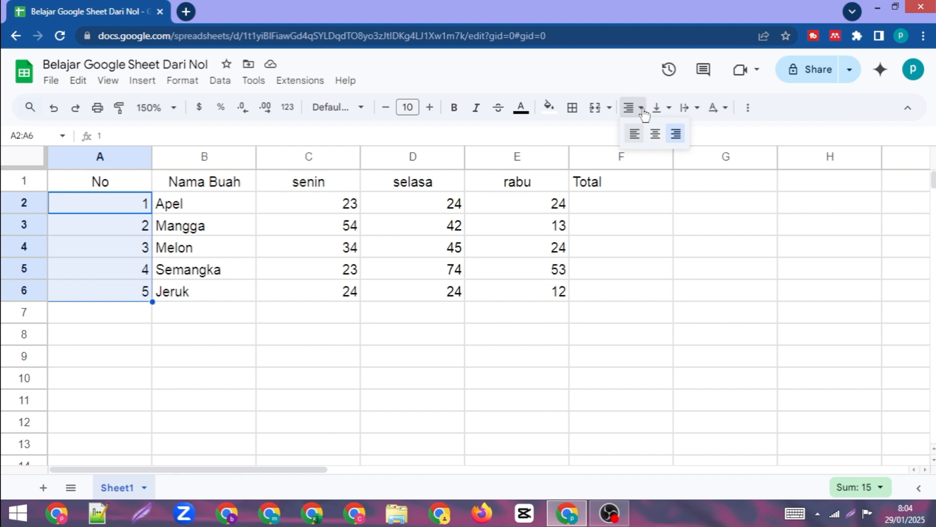
click(655, 135)
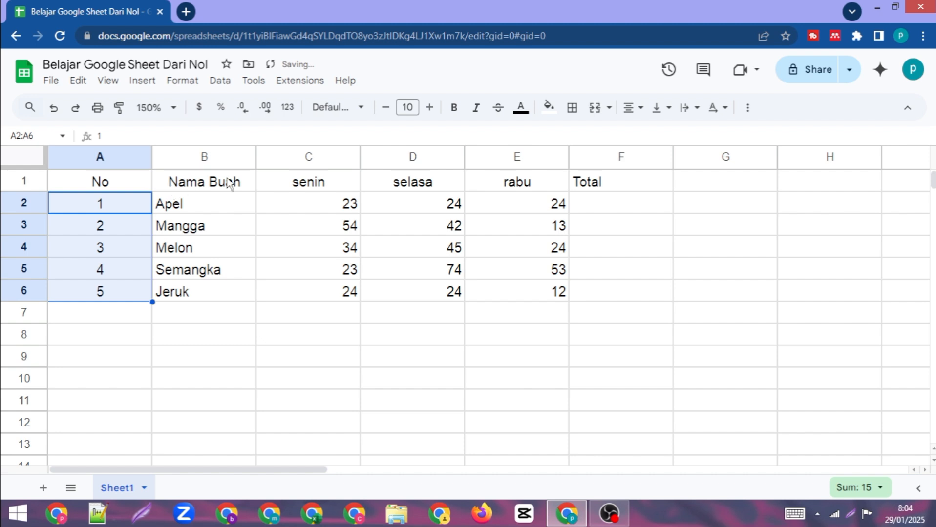
click(301, 188)
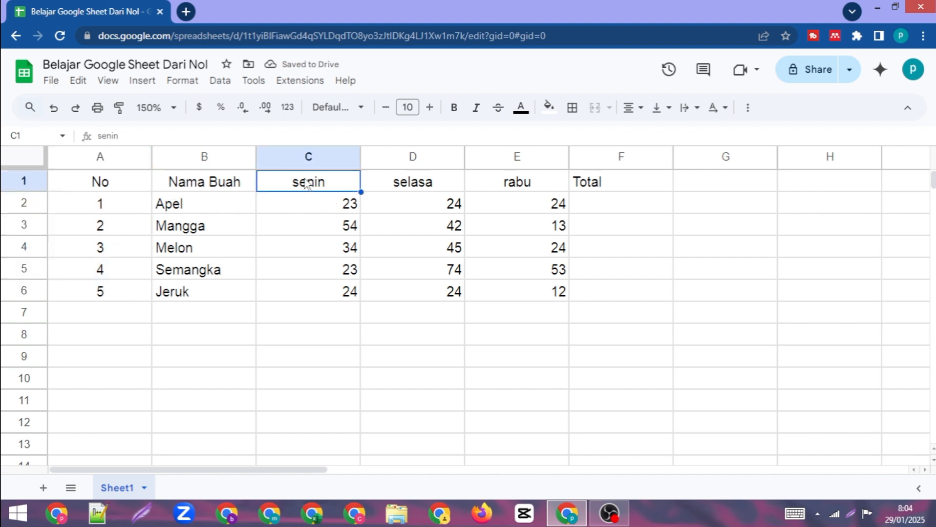
drag(305, 183, 580, 289)
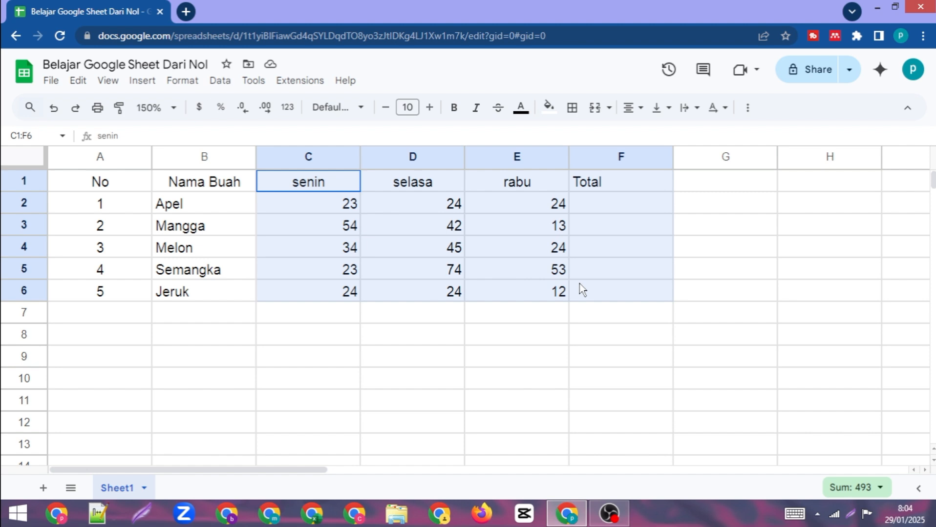
click(631, 118)
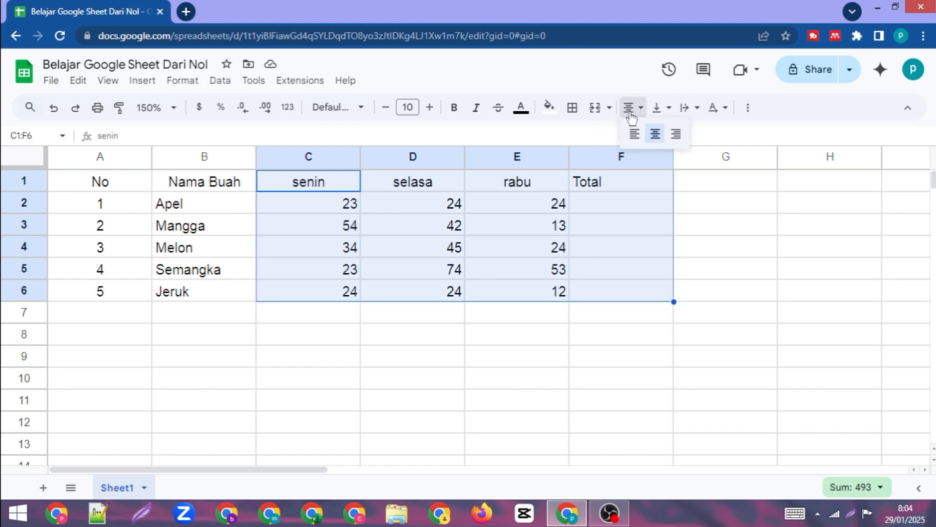
click(655, 133)
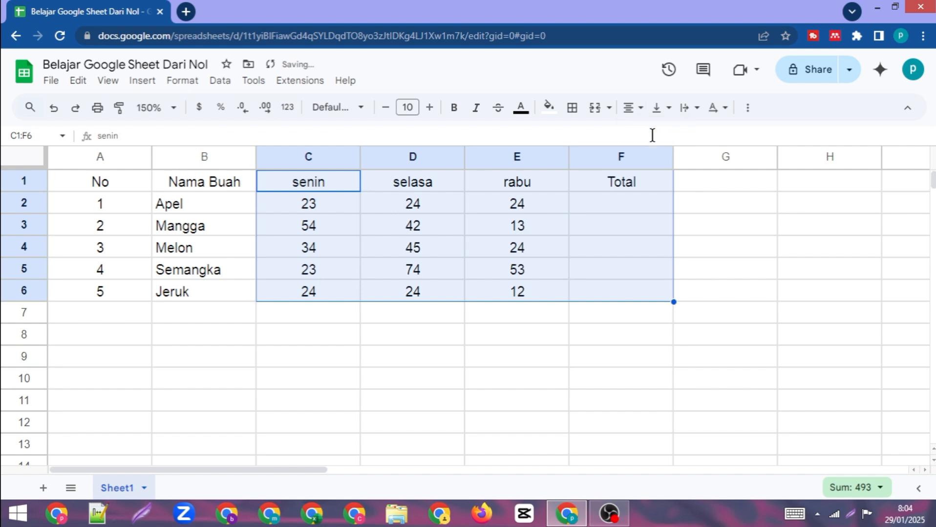
click(492, 250)
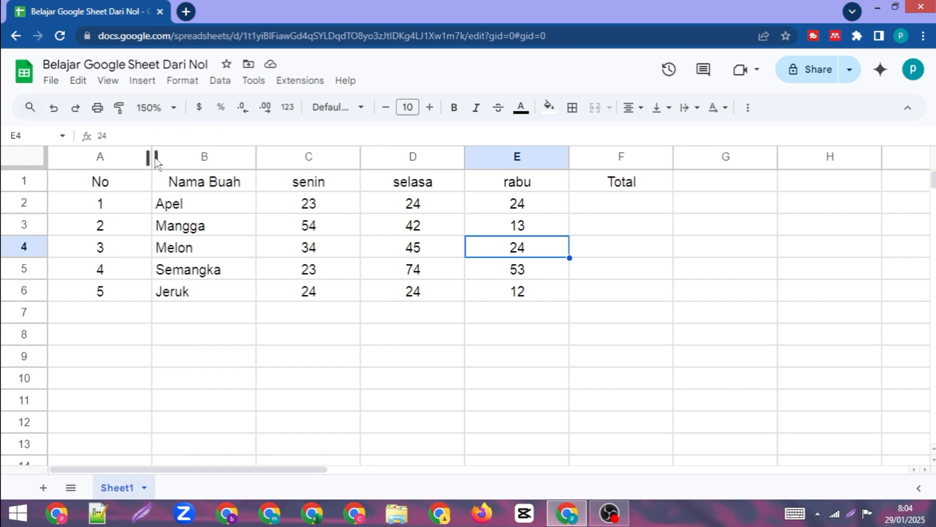
Narrow column A so it fits its short row numbers more closely
drag(152, 157, 109, 157)
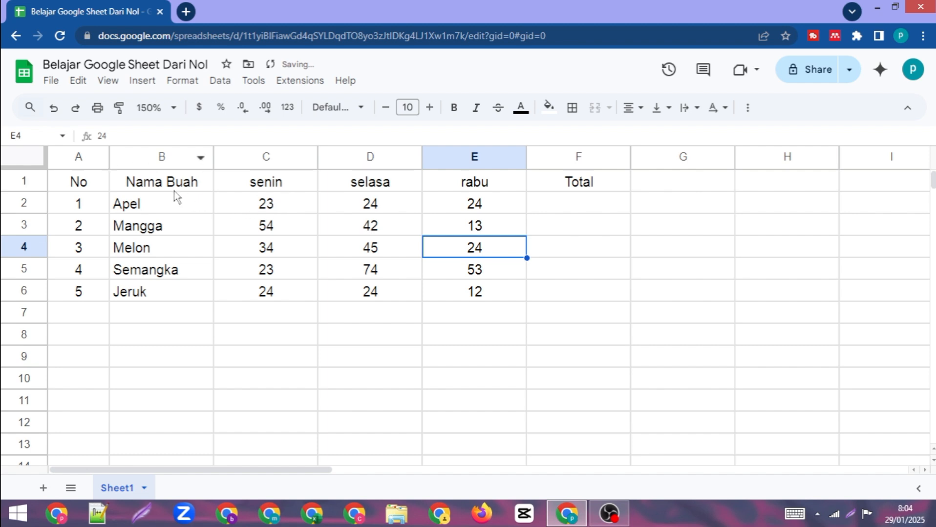
mouse_move(110, 157)
mouse_down()
mouse_move(128, 156)
mouse_move(113, 157)
mouse_up()
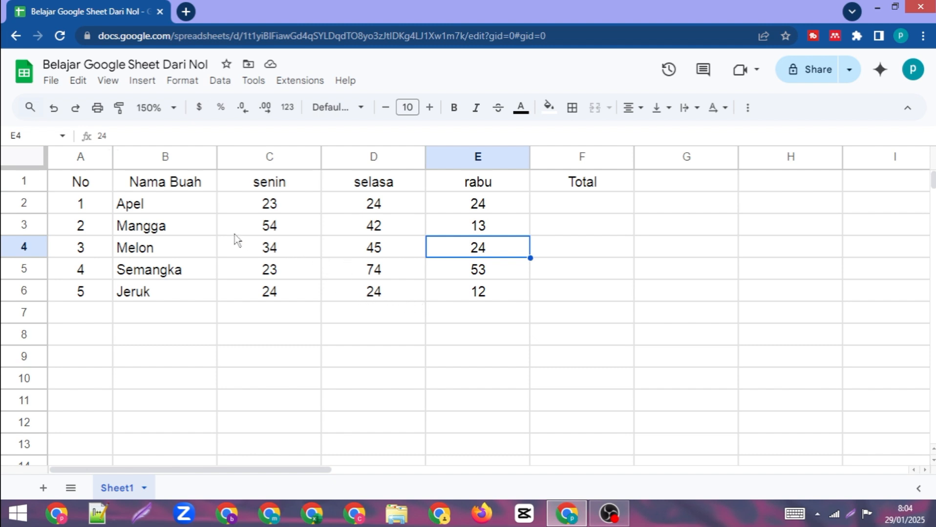
click(158, 158)
click(264, 254)
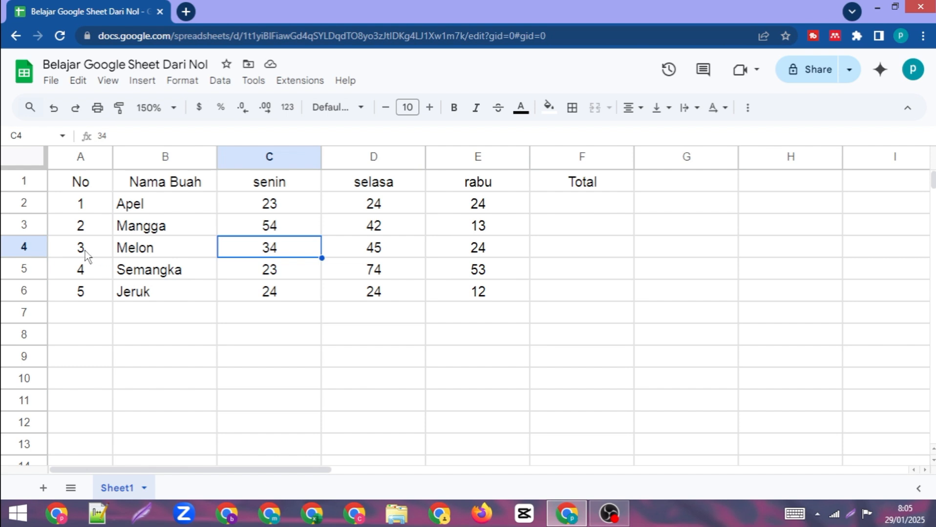
Insert one row above the Melon row (row 4), and undo the insertion
right_click(29, 244)
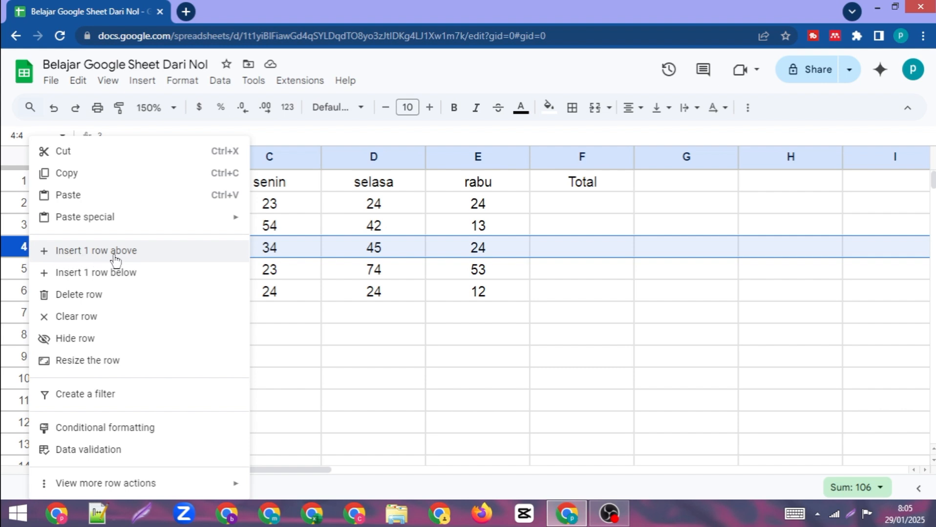
click(325, 291)
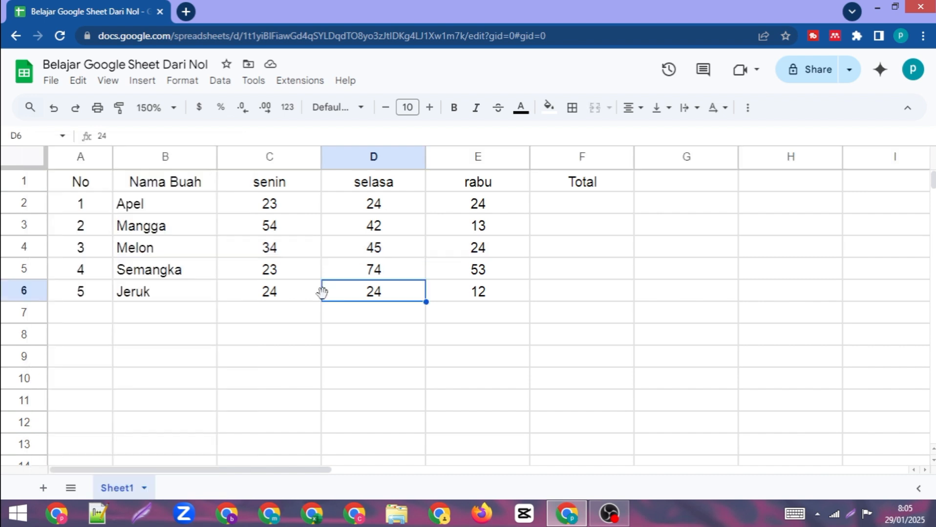
click(30, 245)
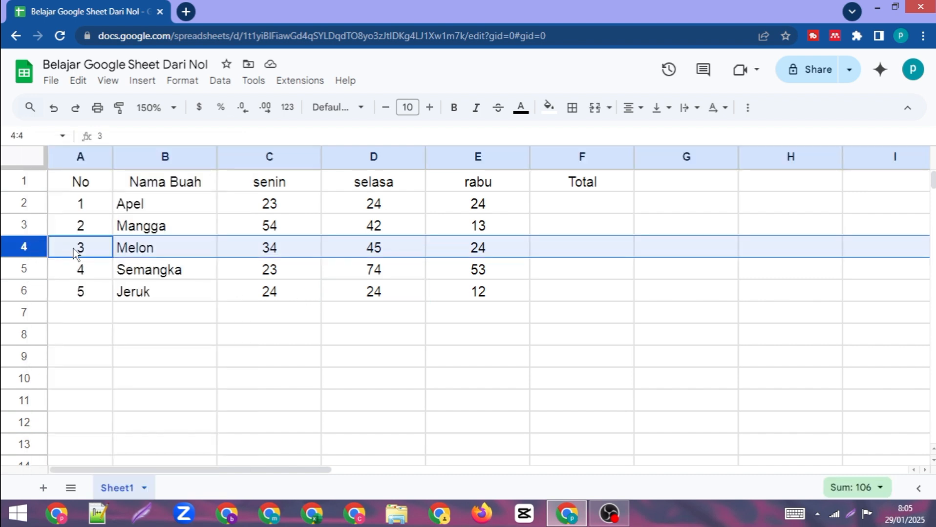
right_click(36, 247)
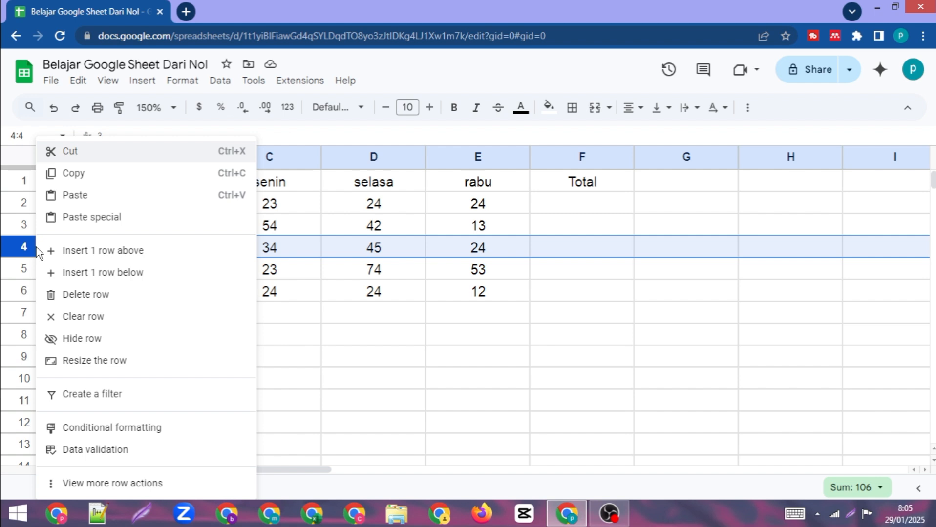
click(93, 256)
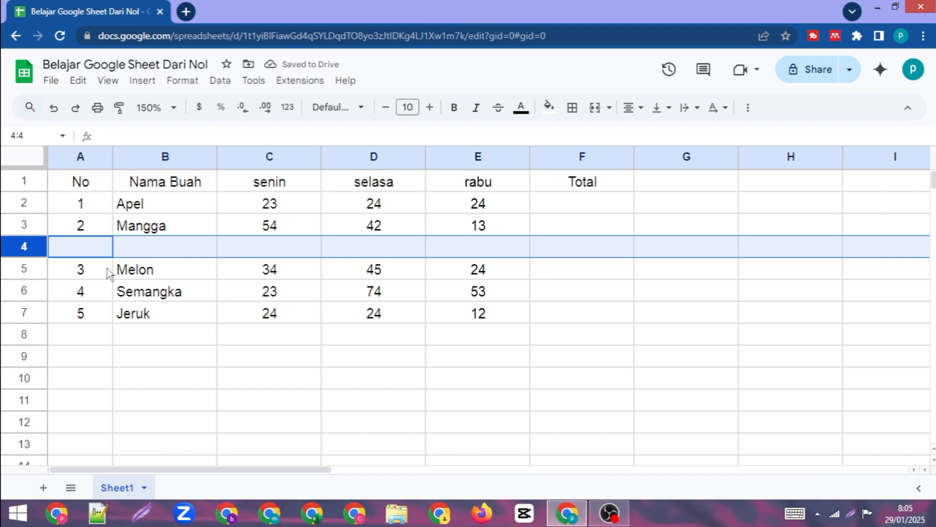
key(ctrl+z)
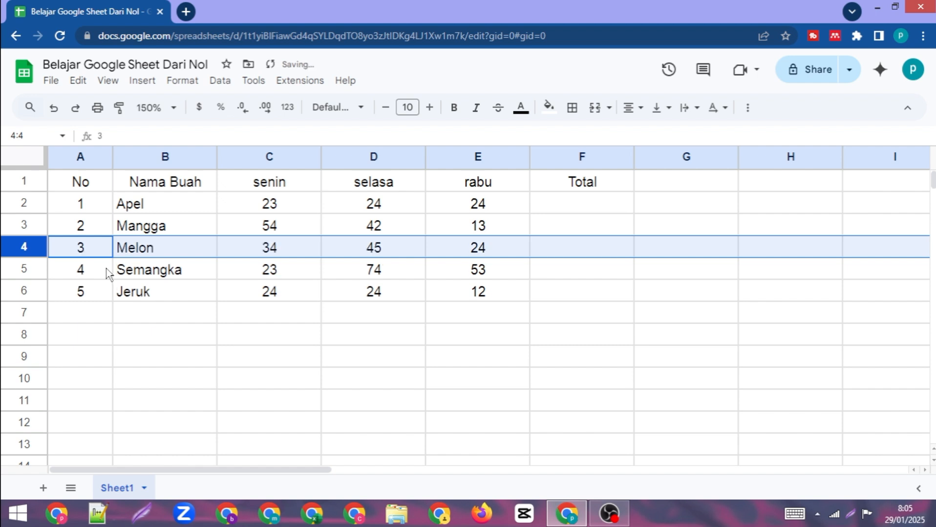
Insert one empty row below the Melon row (row 4)
right_click(37, 249)
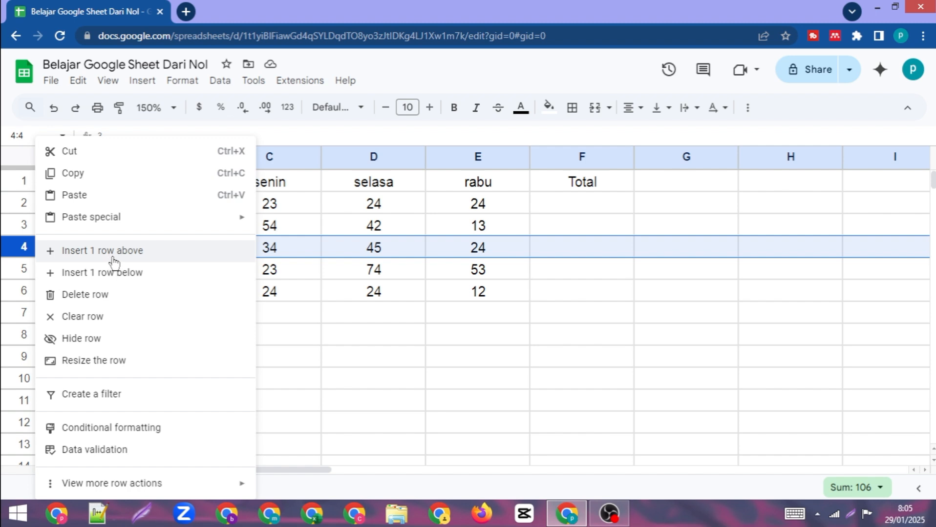
click(115, 273)
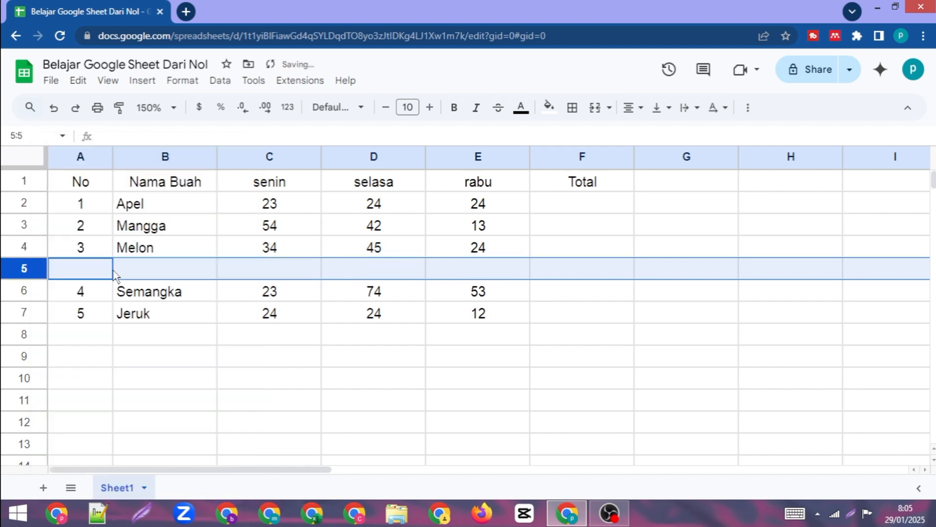
Delete the empty row 5 between the Melon and Semangka rows
click(221, 354)
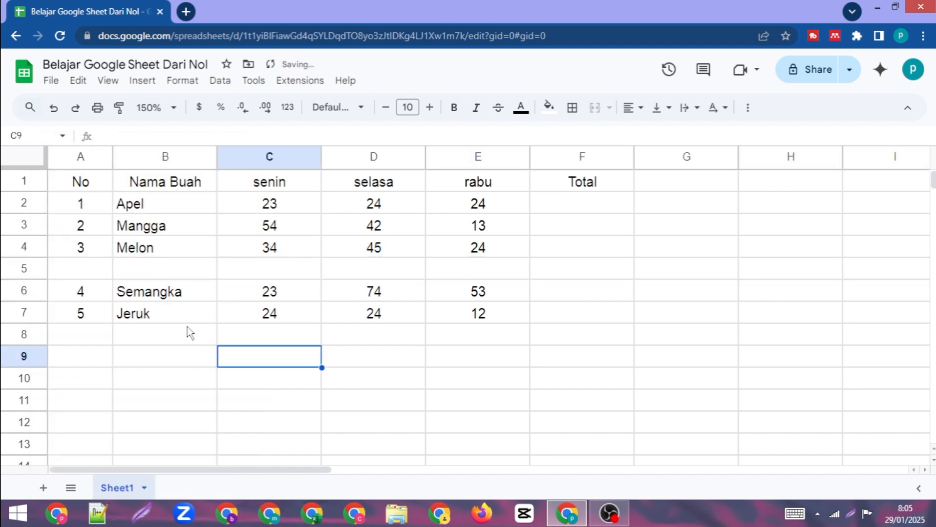
click(28, 268)
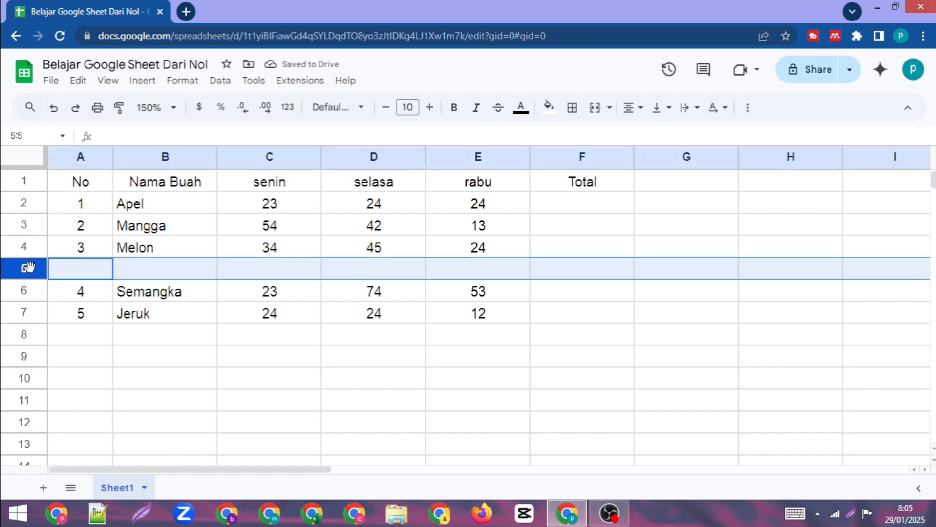
right_click(31, 268)
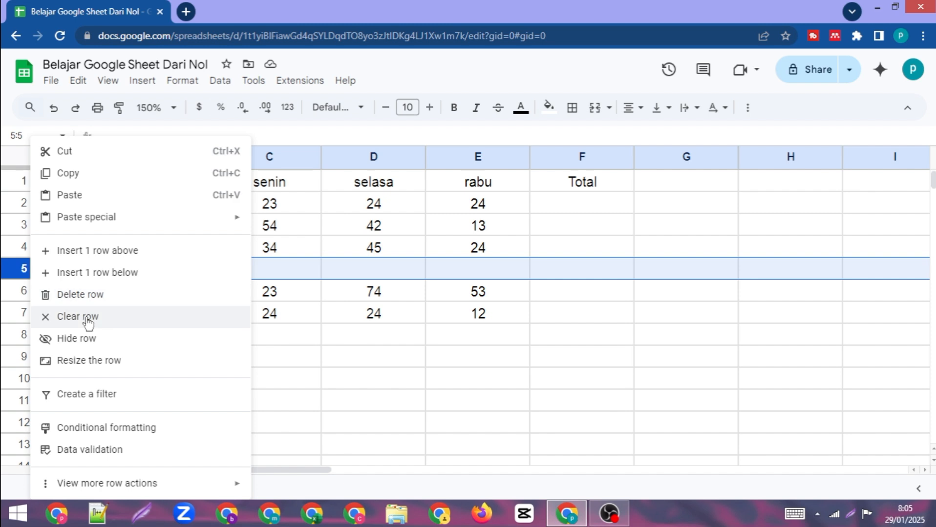
click(91, 297)
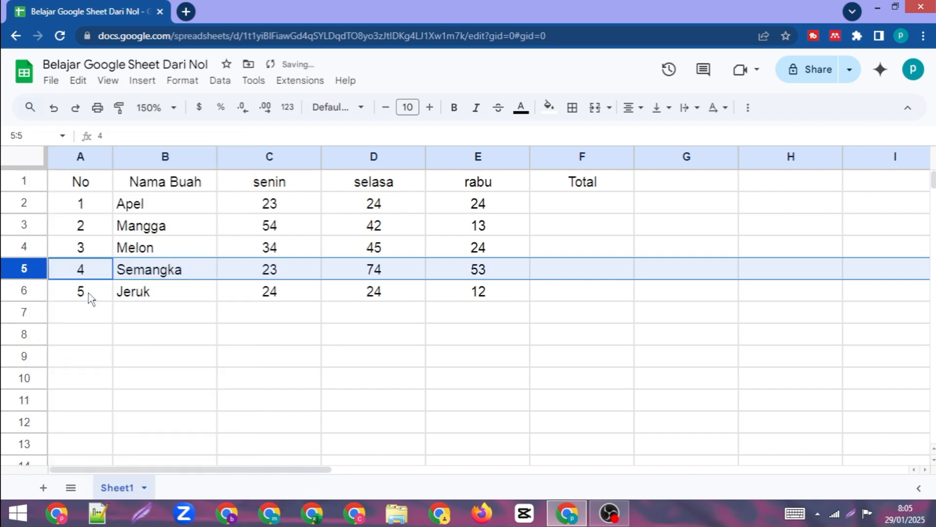
click(262, 322)
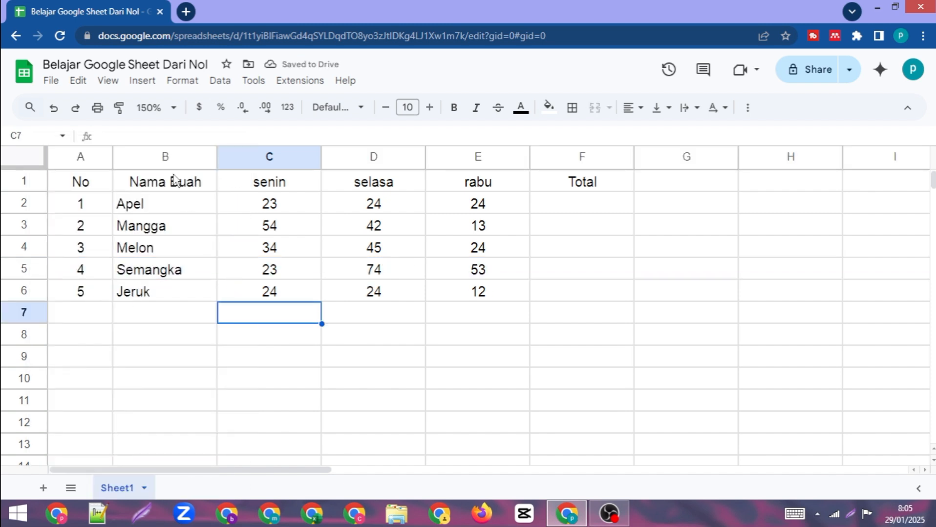
Insert one column to the left of the Nama Buah column (B), and undo the insertion
click(142, 150)
right_click(144, 156)
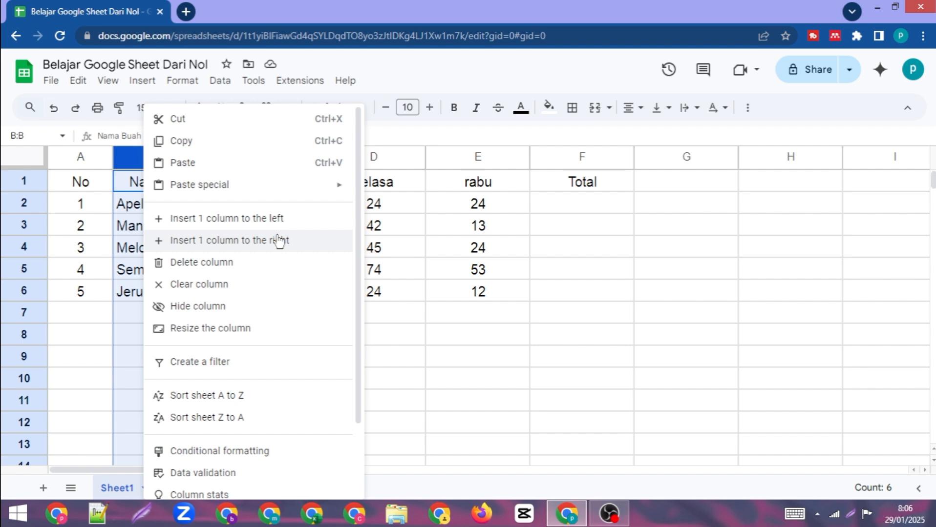
click(243, 224)
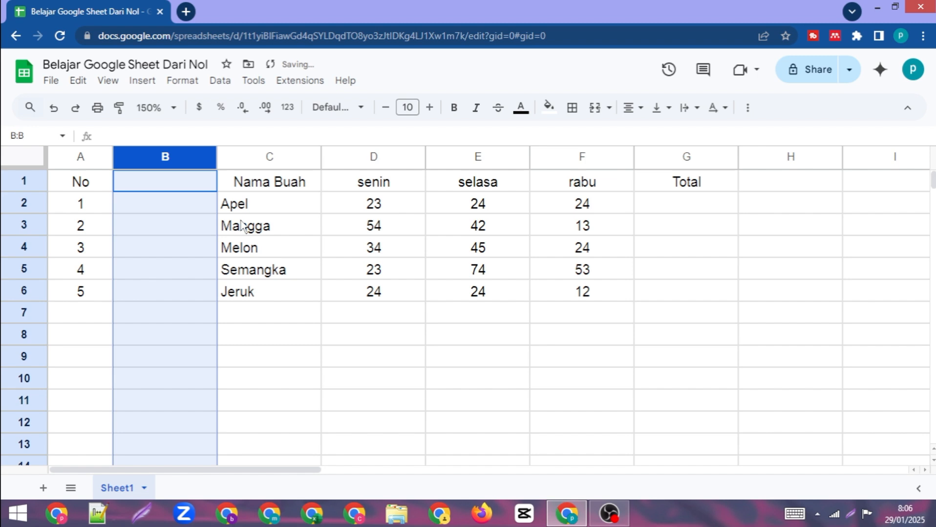
click(288, 227)
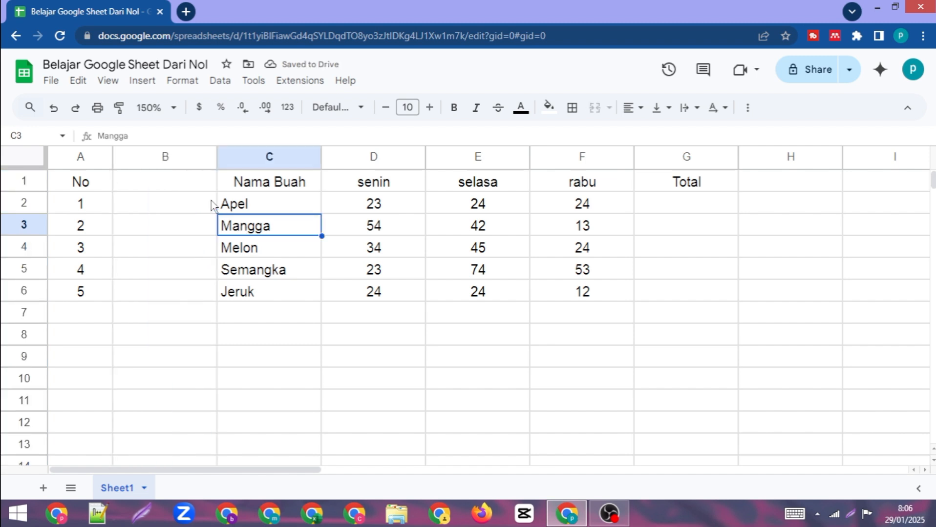
key(ctrl+z)
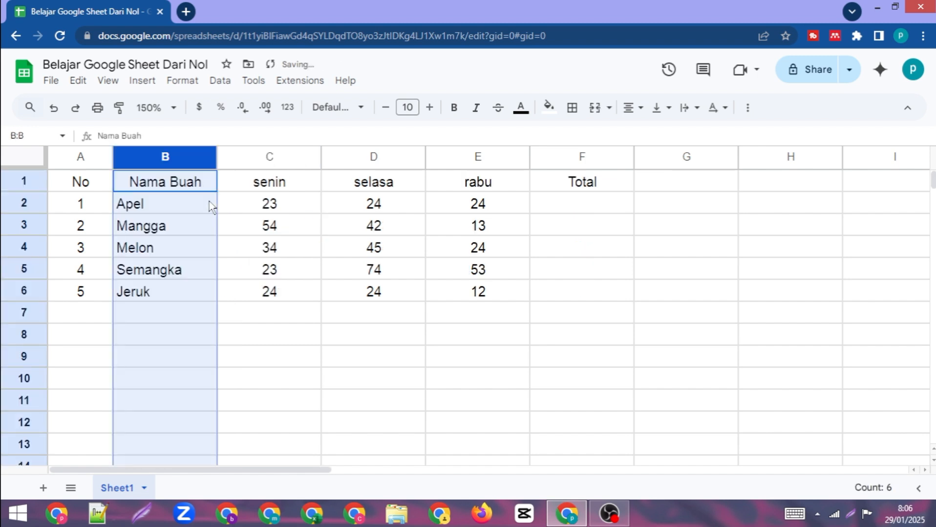
Insert one column to the right of the Nama Buah column (B), and undo the insertion
right_click(180, 158)
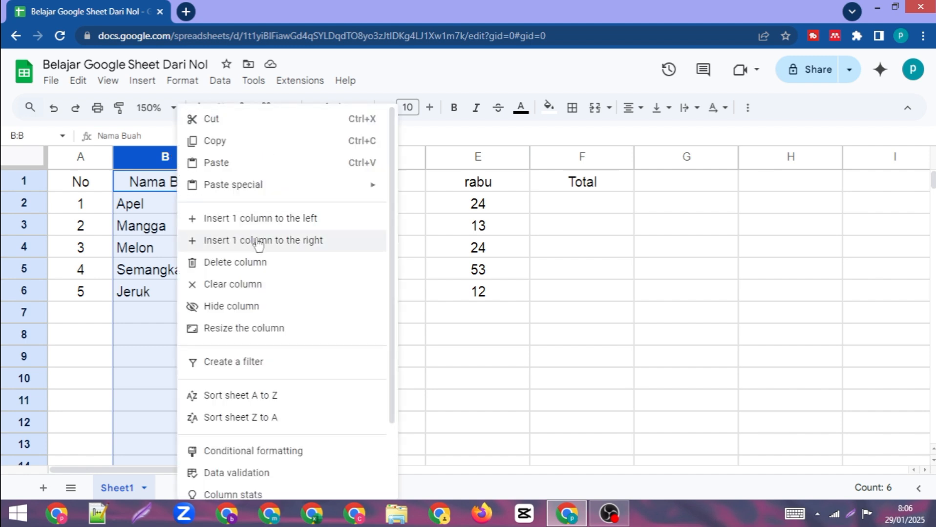
click(285, 242)
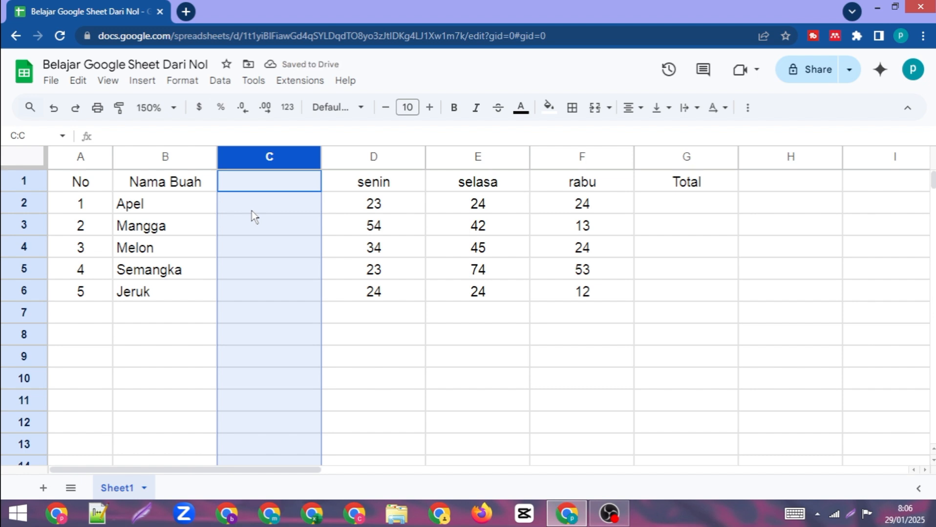
key(ctrl+z)
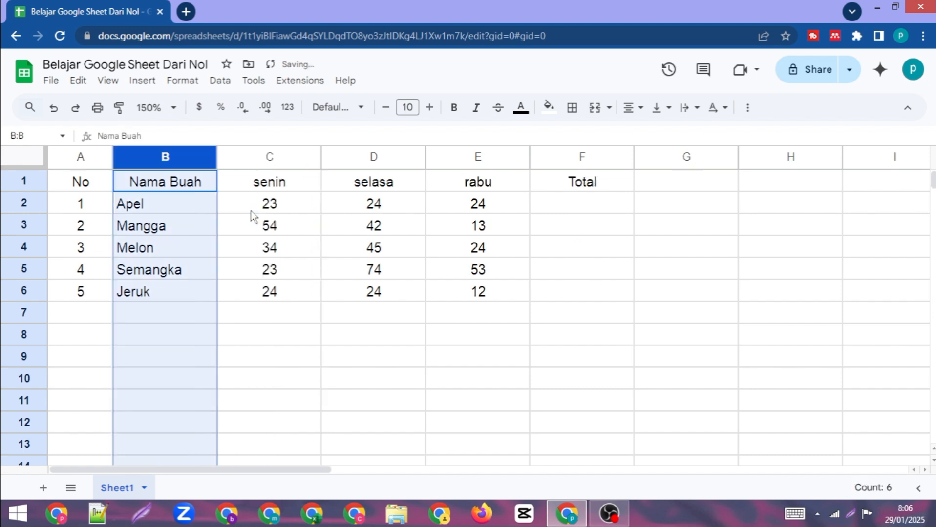
click(484, 233)
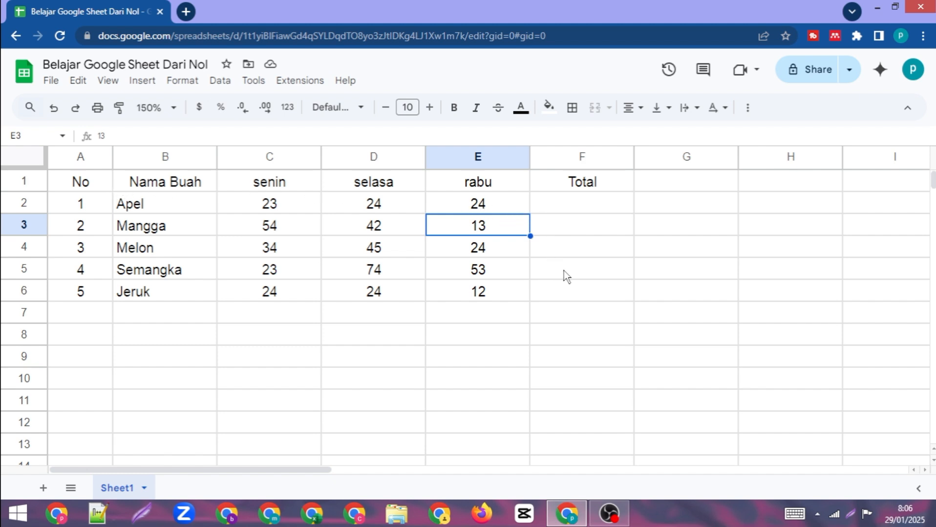
click(307, 234)
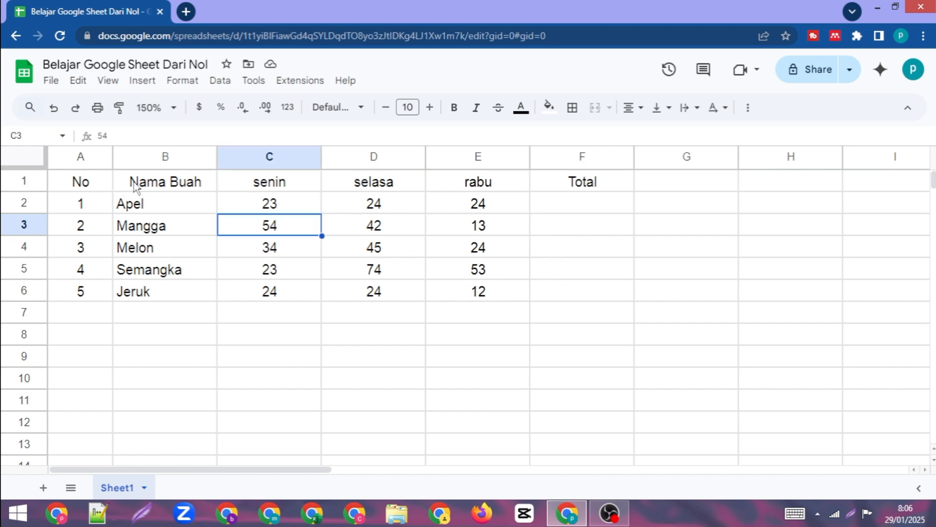
Apply outer borders to the table range A1:F6, and undo the border change
click(98, 176)
drag(150, 196, 548, 290)
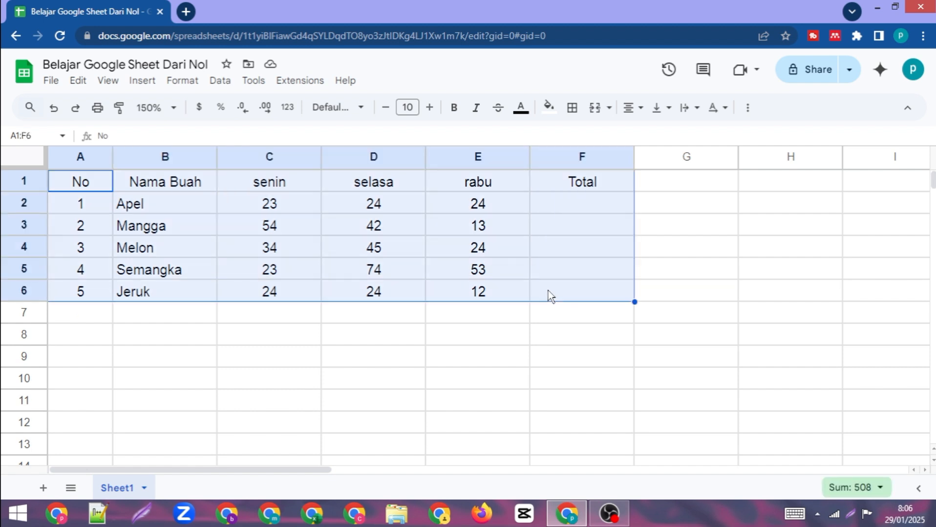
click(579, 117)
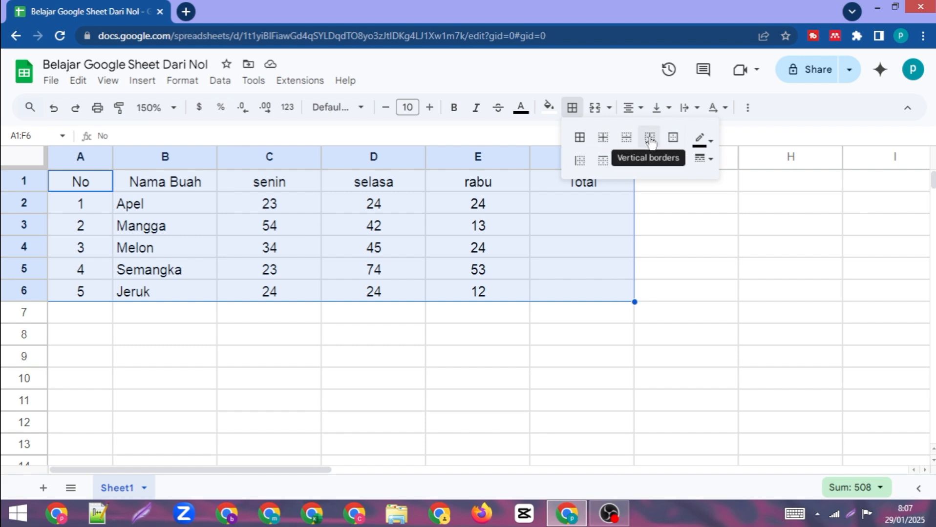
click(673, 137)
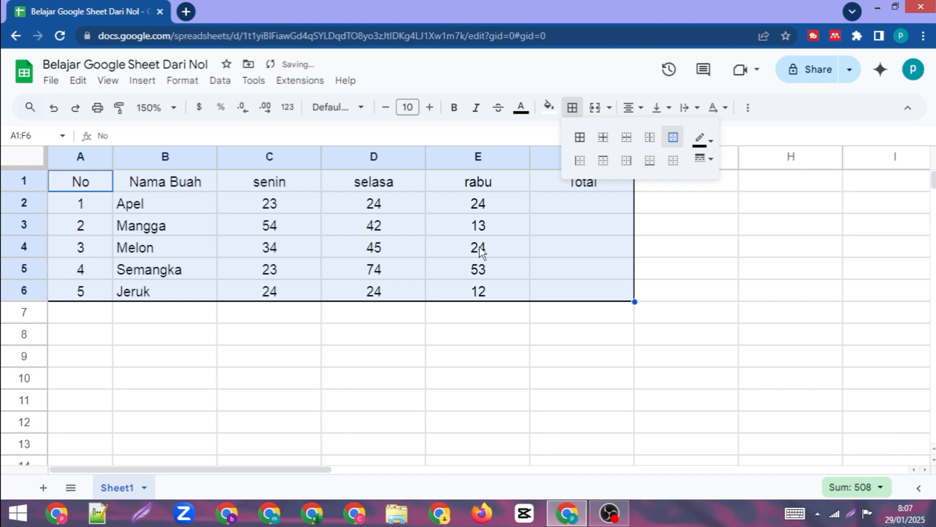
click(701, 292)
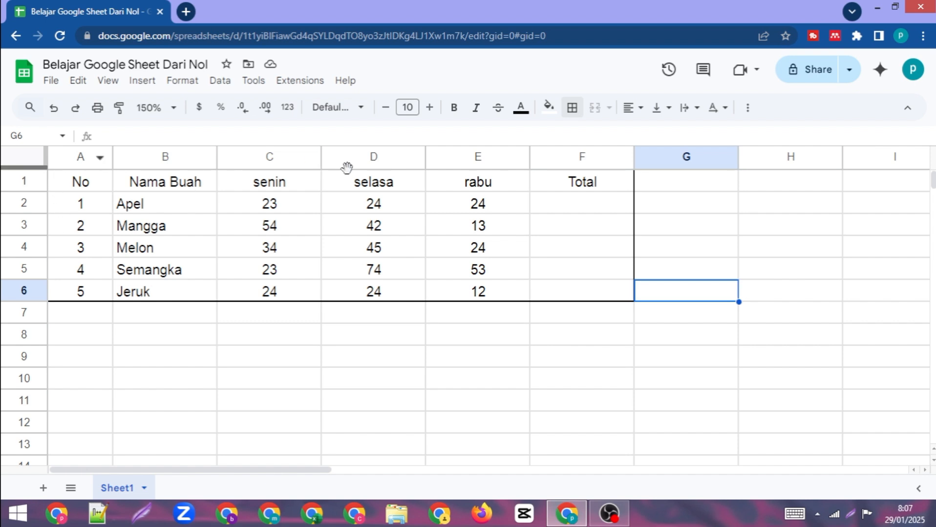
click(67, 181)
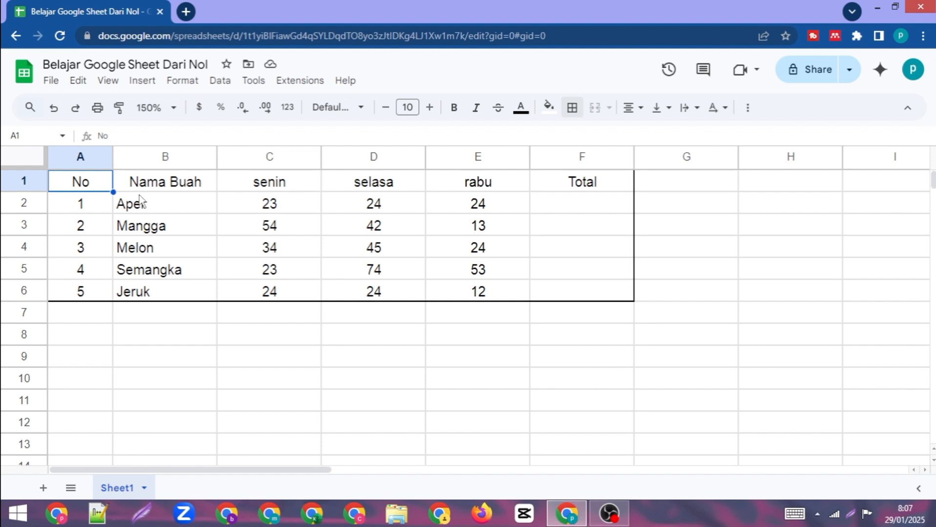
key(ctrl+z)
Apply all borders, inner and outer, to the table range A1:F6
key(ctrl+a)
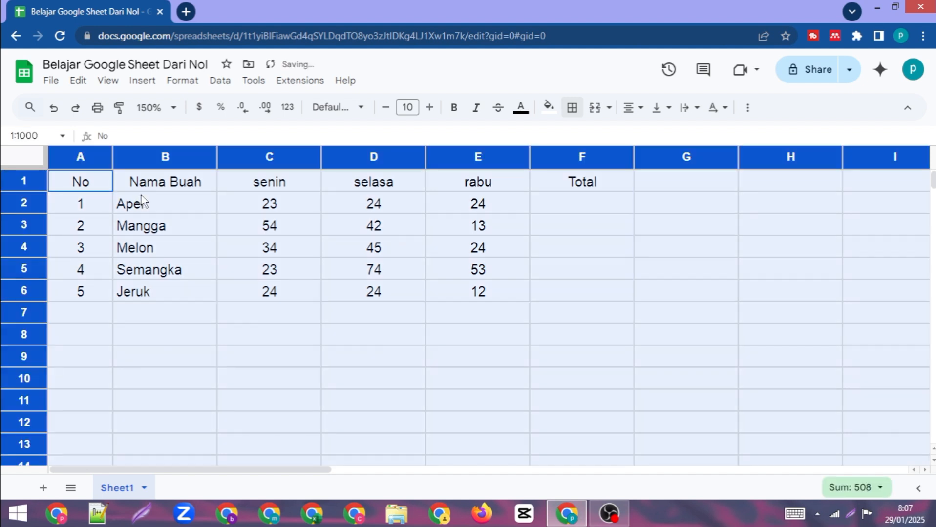
click(203, 224)
key(ctrl+Home)
drag(126, 203, 542, 293)
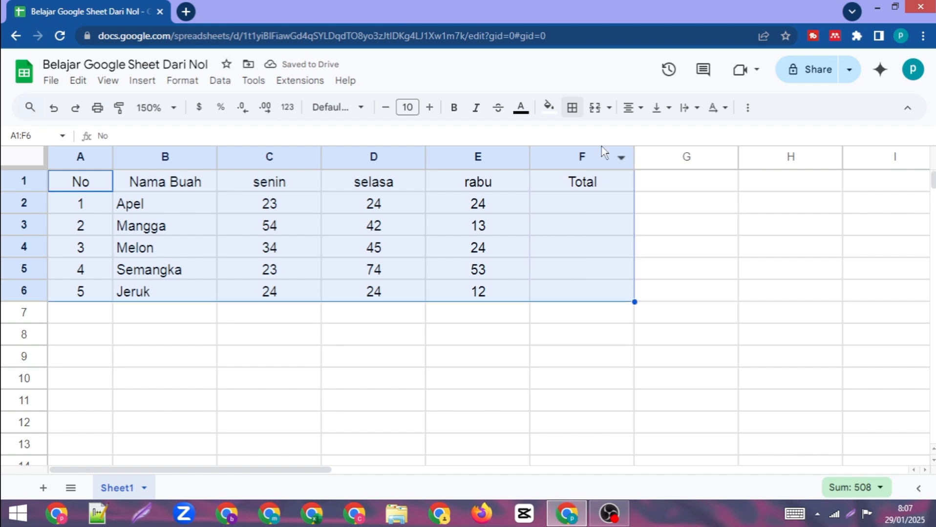
click(580, 114)
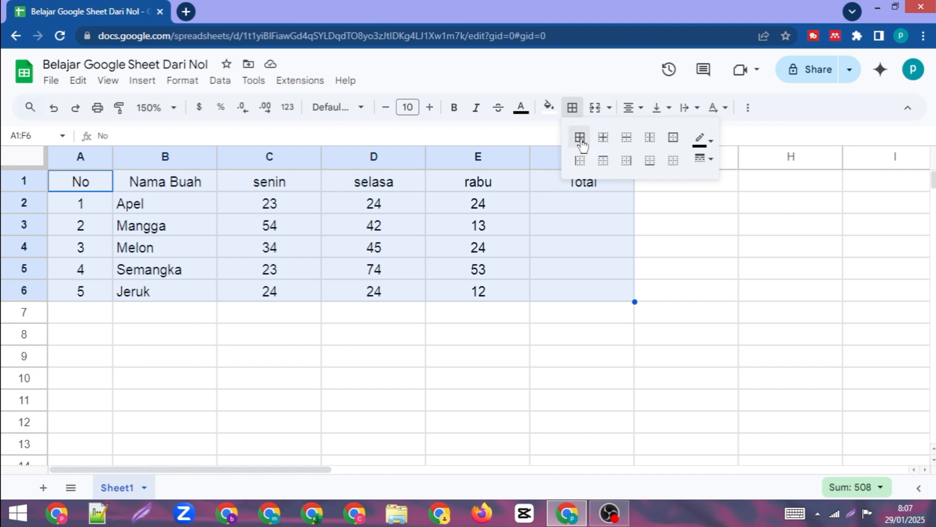
click(580, 138)
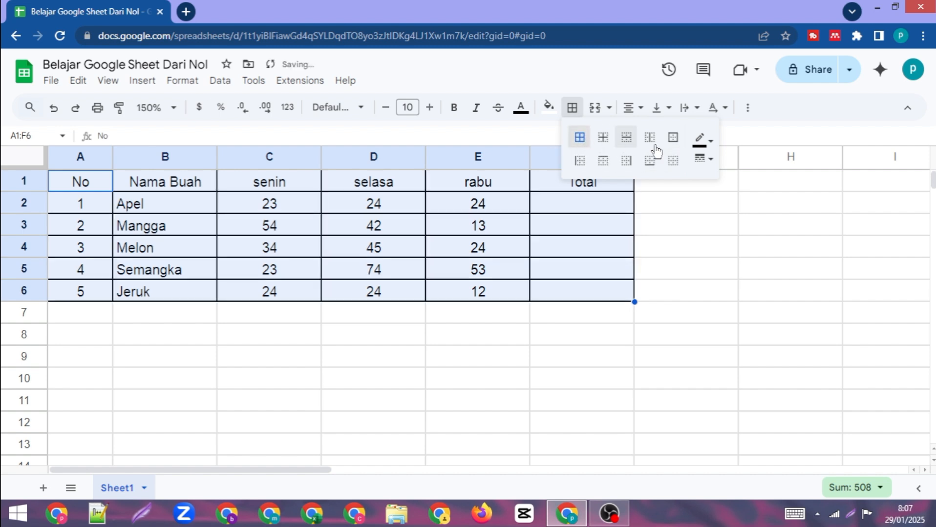
Try yellow as the border colour of the table A1:F6, and set the borders back to black
click(712, 141)
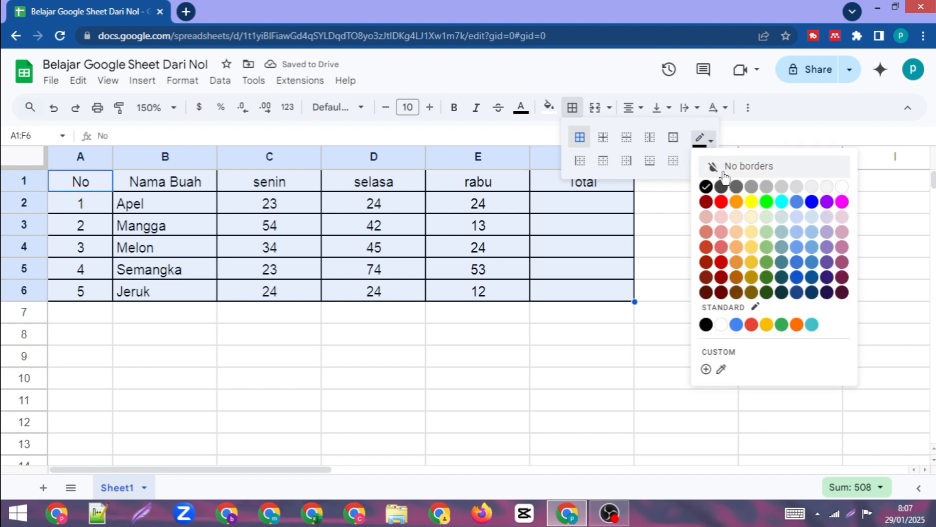
click(753, 202)
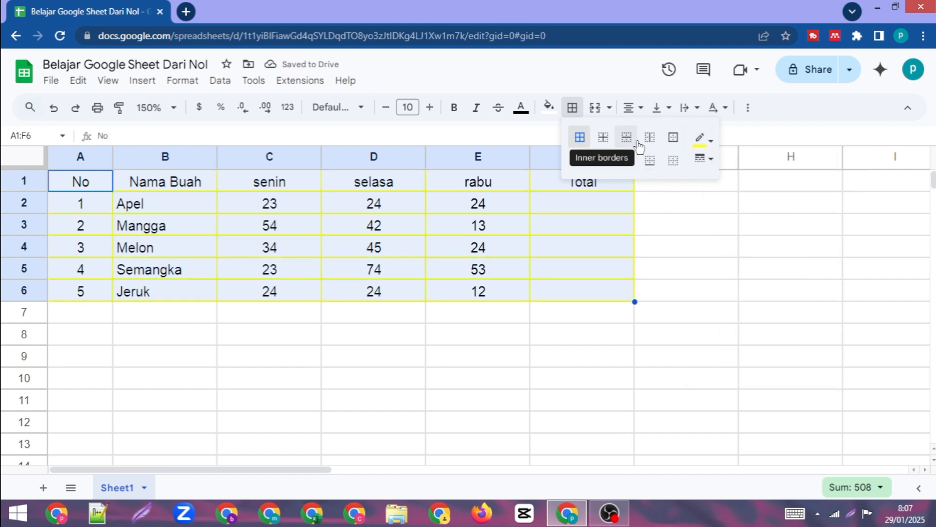
click(709, 142)
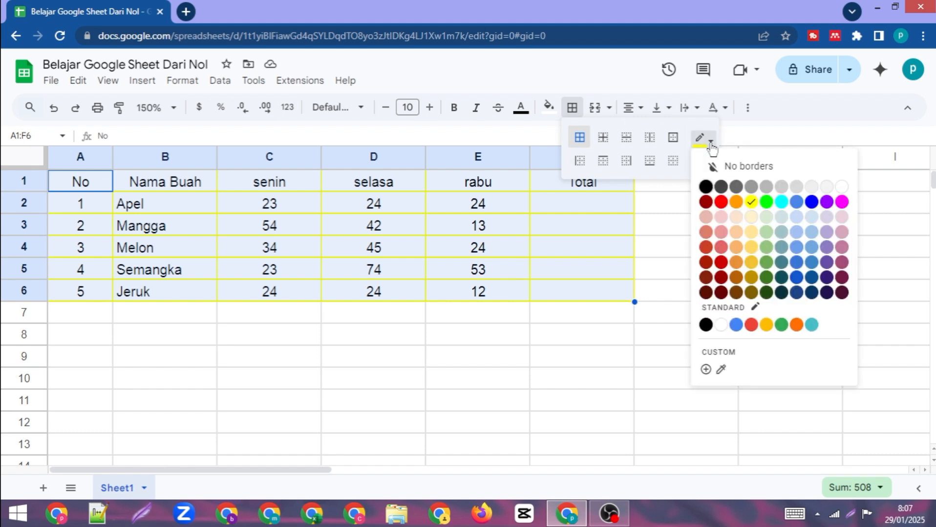
click(706, 188)
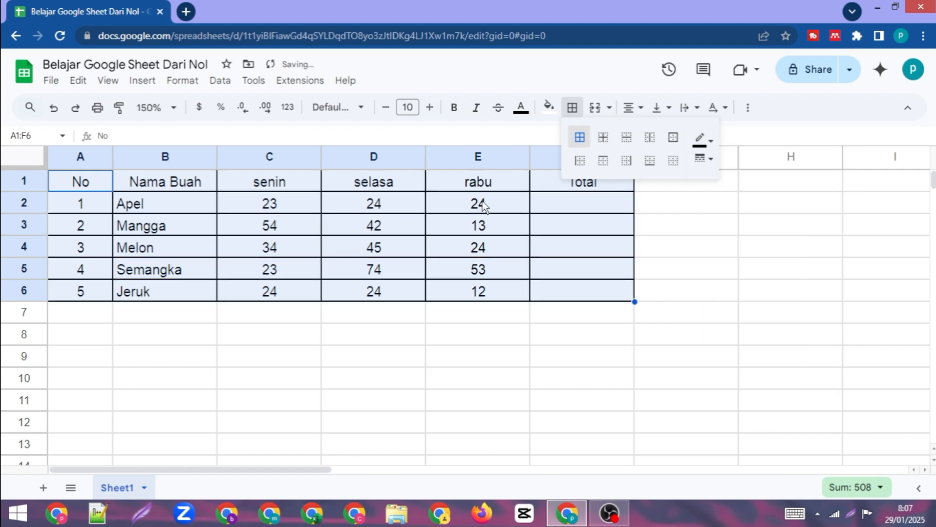
Select cells A1:D2, select the whole table A1:F6 from a cell inside it, and clear the selection
click(95, 180)
drag(95, 180, 334, 203)
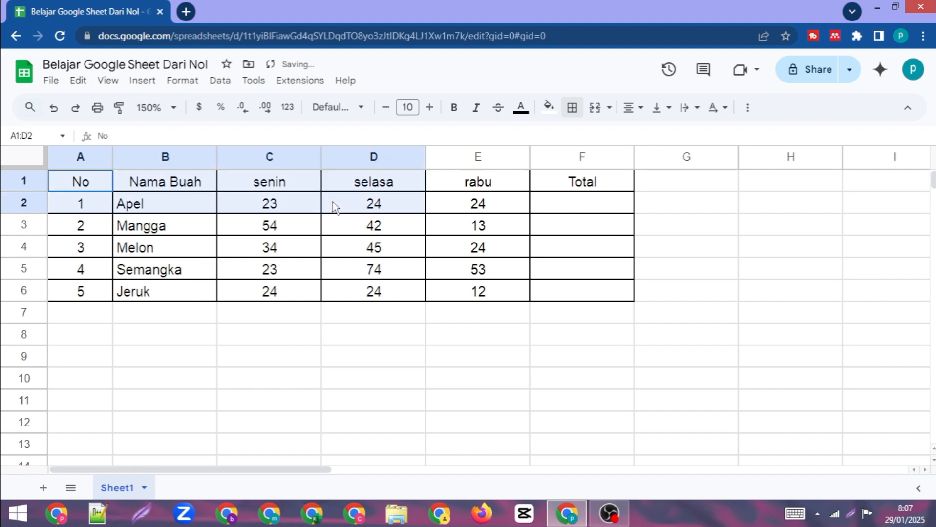
click(412, 244)
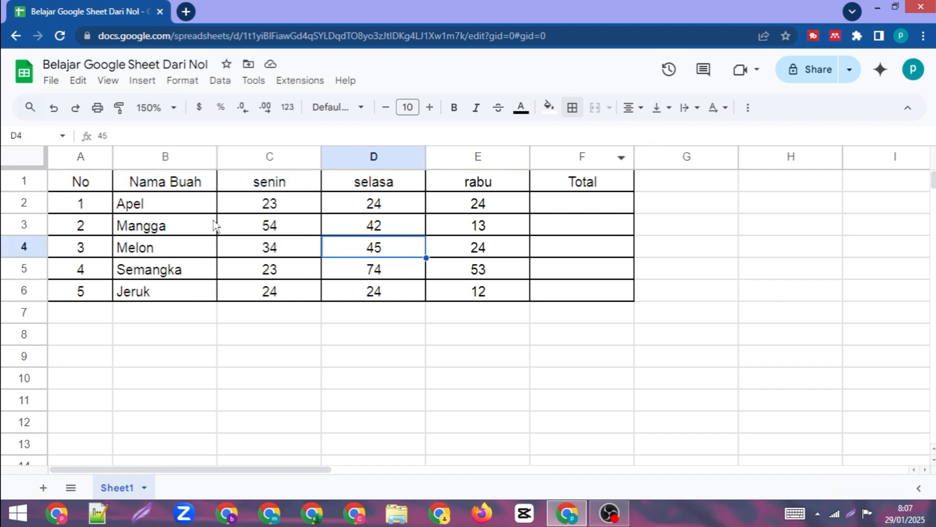
key(ctrl+a)
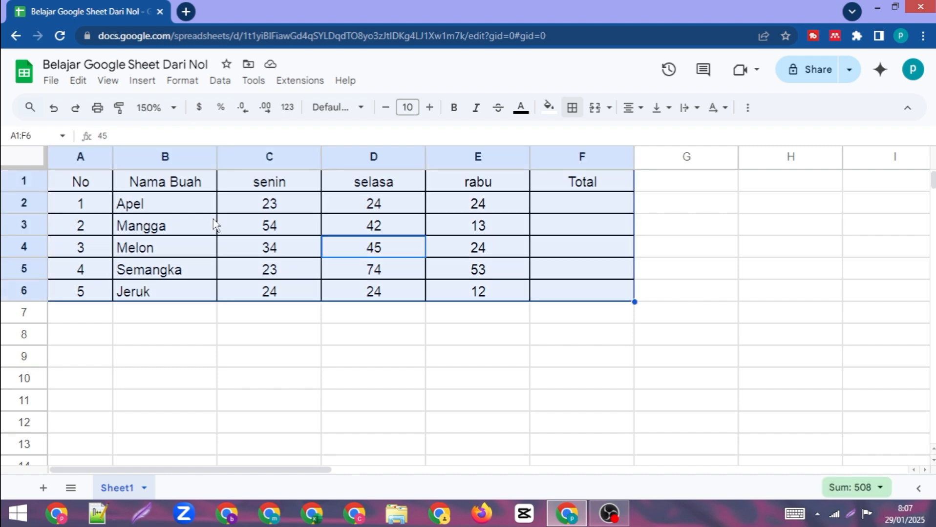
click(307, 227)
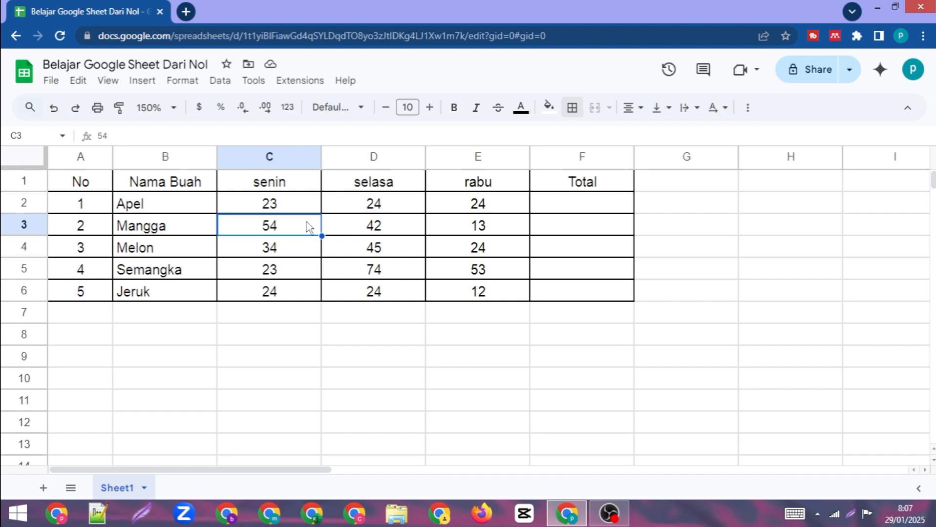
Dismiss the CCleaner notification and select the whole bordered table A1:F6
click(351, 225)
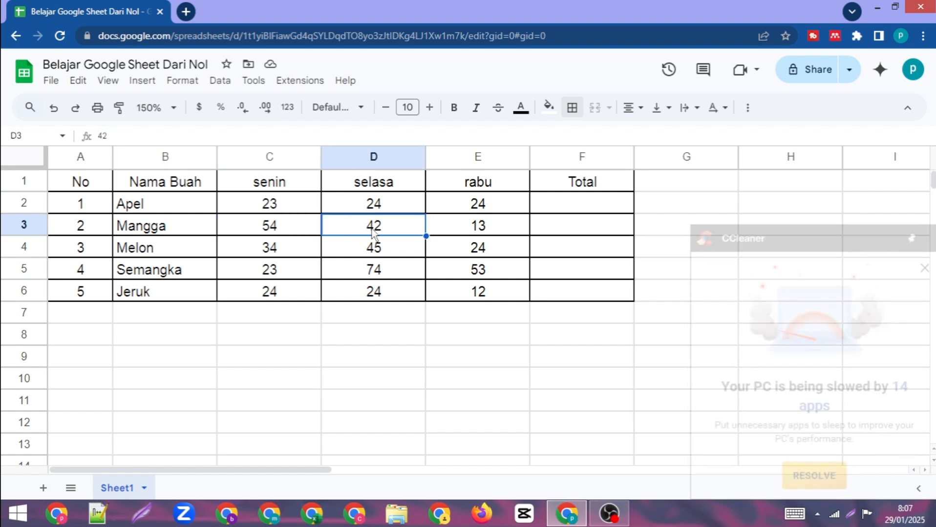
click(487, 252)
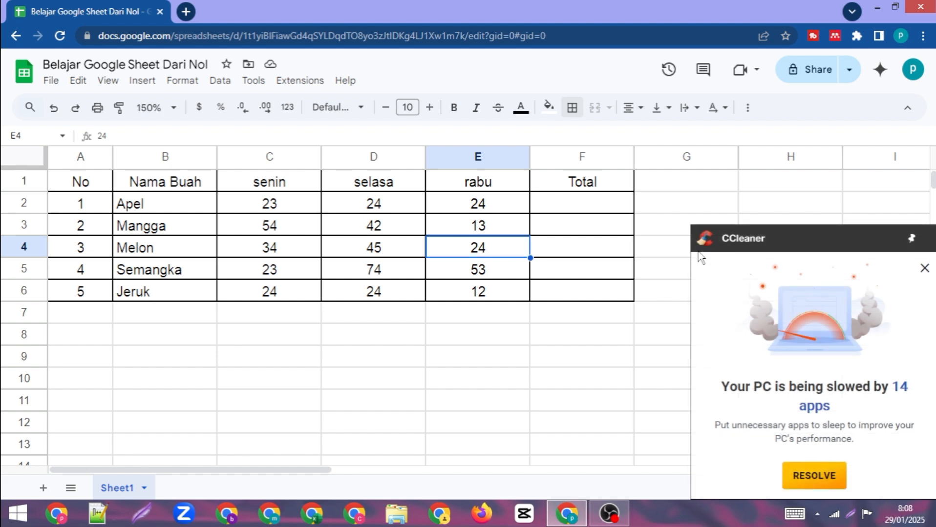
click(924, 269)
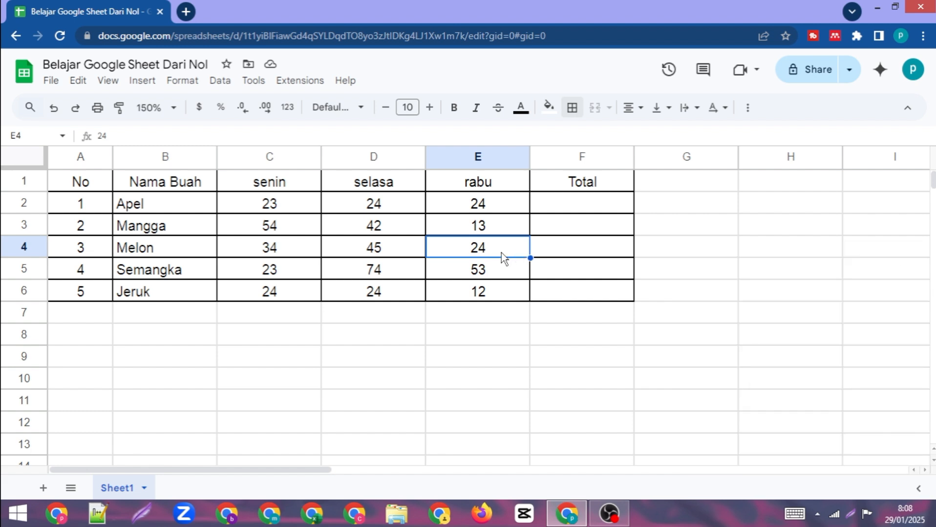
key(ctrl+a)
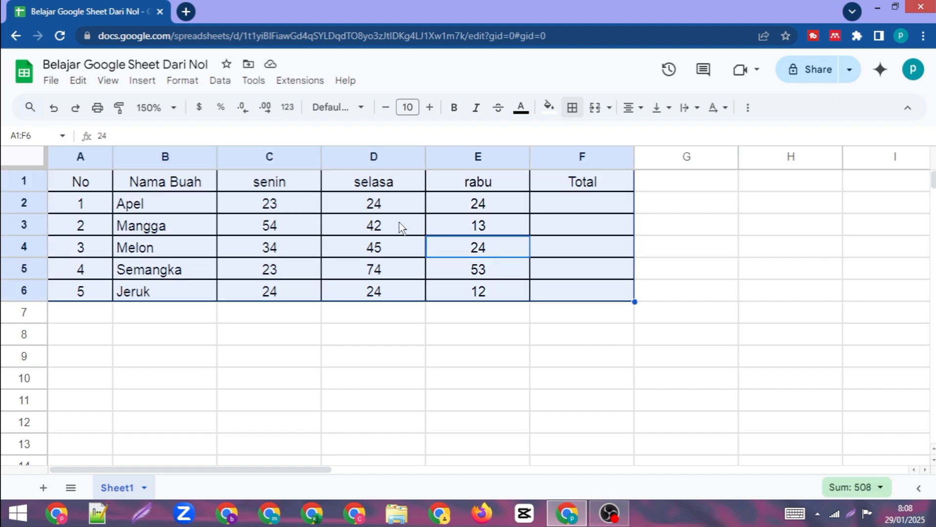
Select the entire sheet starting from an empty cell below the table, and clear the selection
click(364, 337)
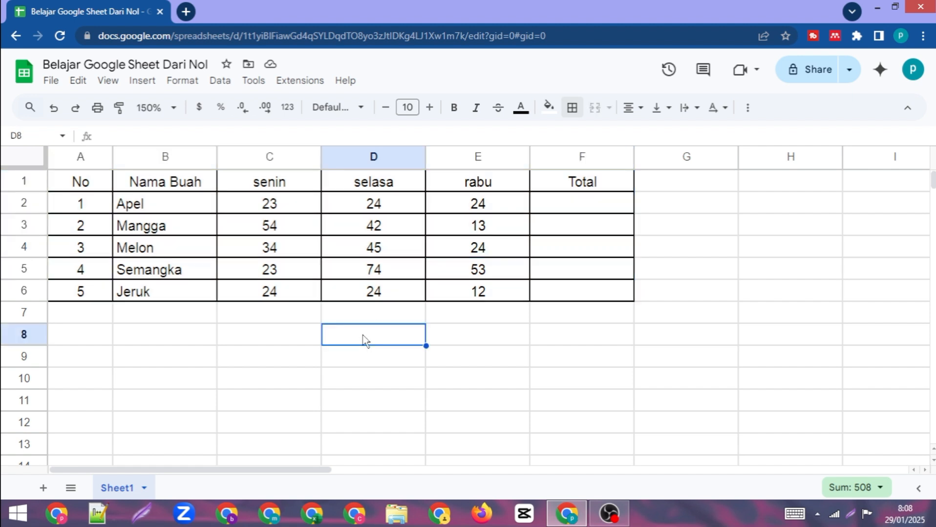
key(ctrl+a)
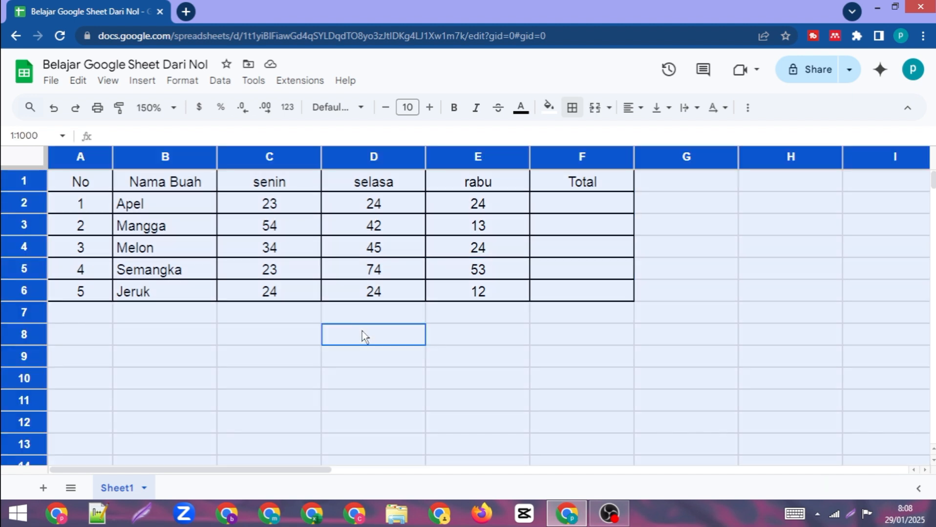
click(483, 351)
click(351, 228)
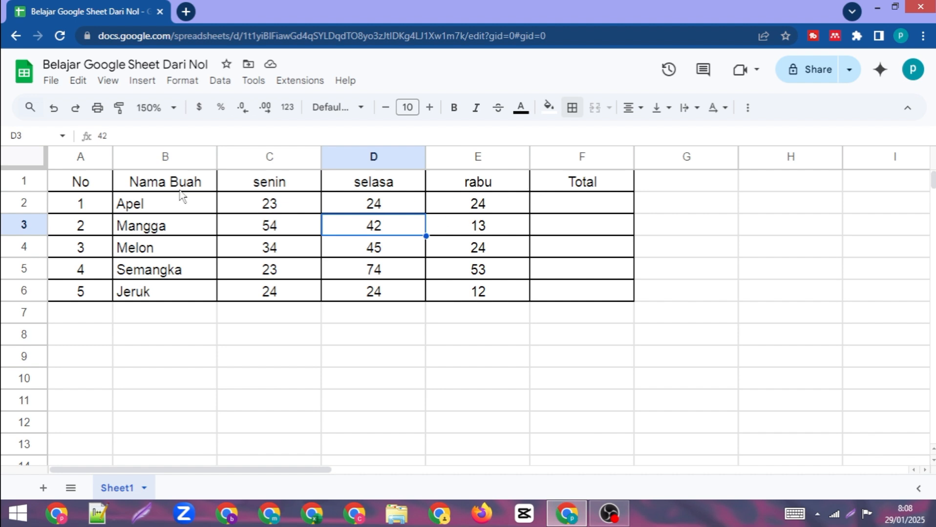
Select the table range A1:F6 by hand from its first header cell, and deselect it
click(164, 188)
drag(101, 179, 575, 289)
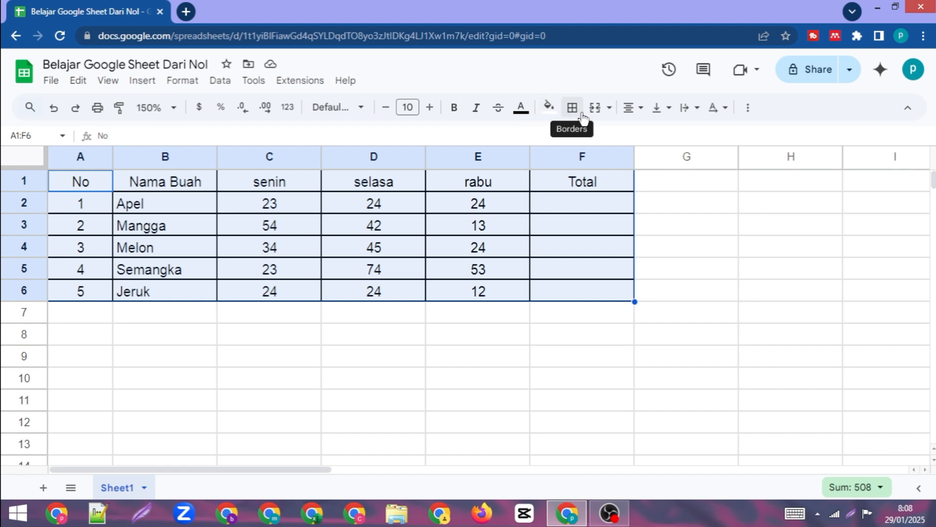
click(580, 222)
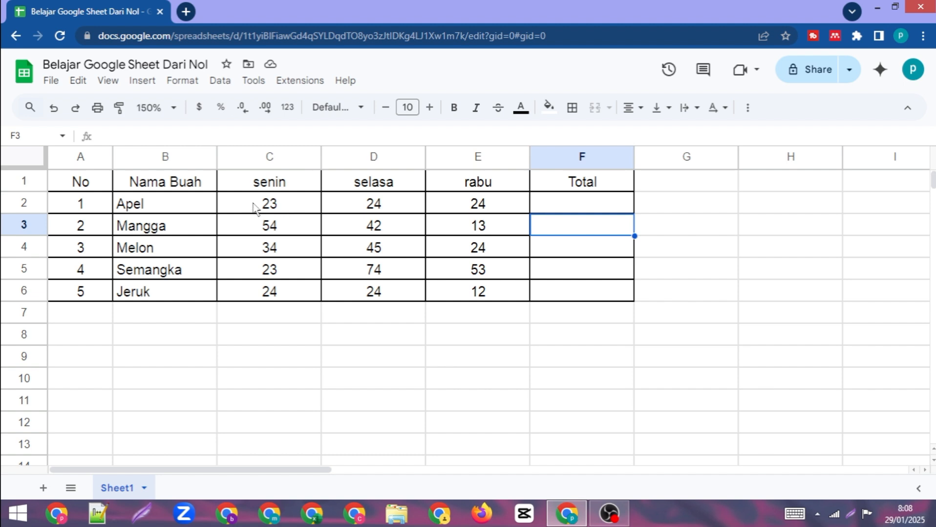
Total the Apel row in cell F2 with the suggested formula =SUM(C2:E2)
click(491, 203)
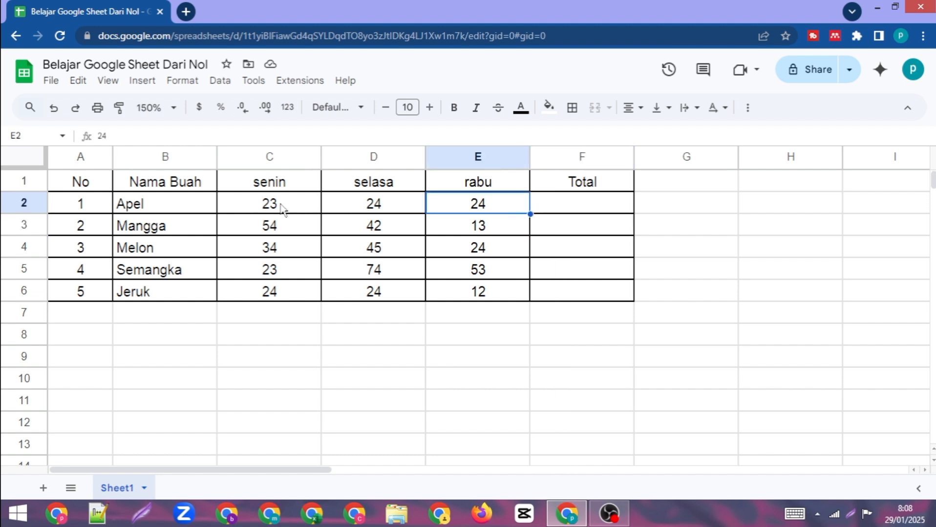
click(566, 214)
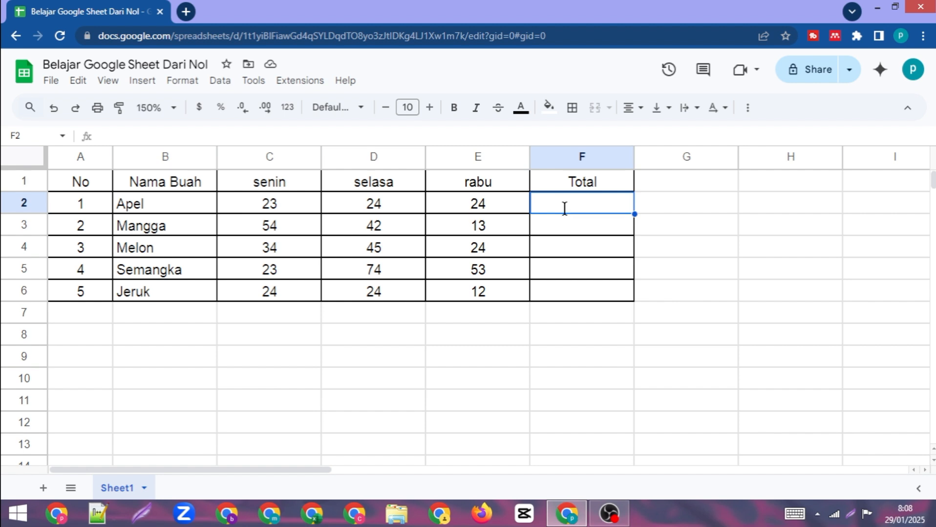
text(=)
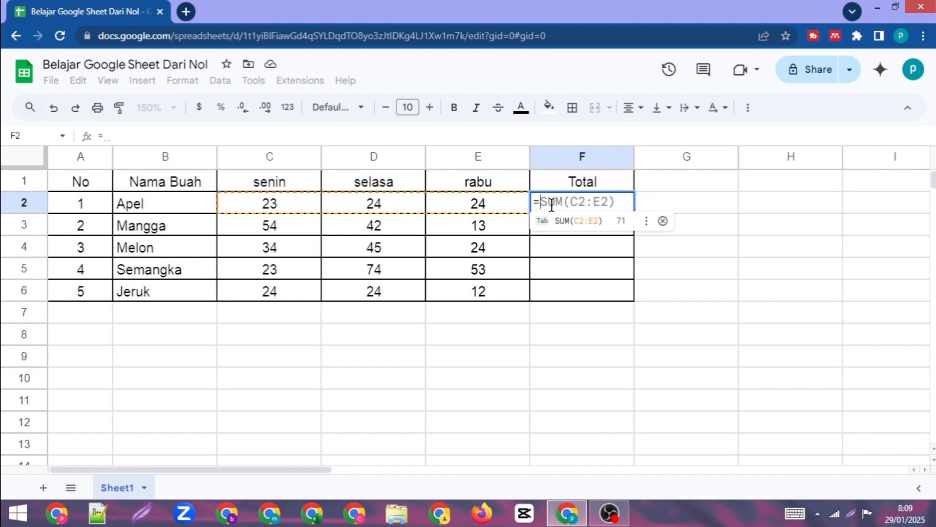
click(584, 228)
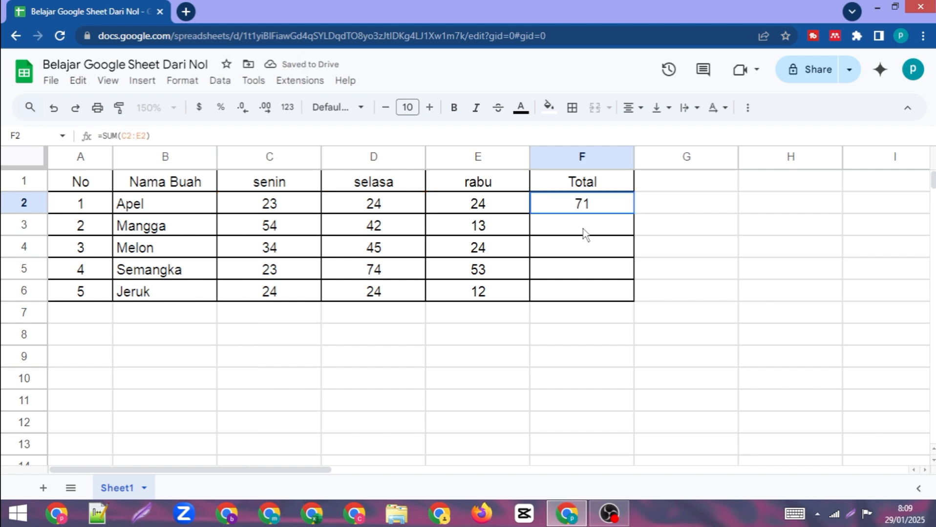
Fill the SUM formula from F2 down through F6 to total the remaining fruit rows
click(582, 231)
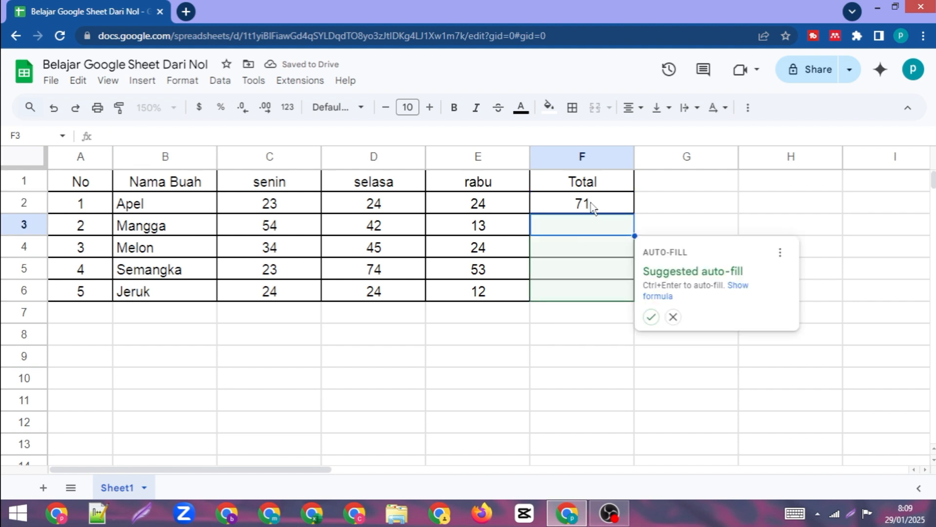
click(594, 204)
click(597, 225)
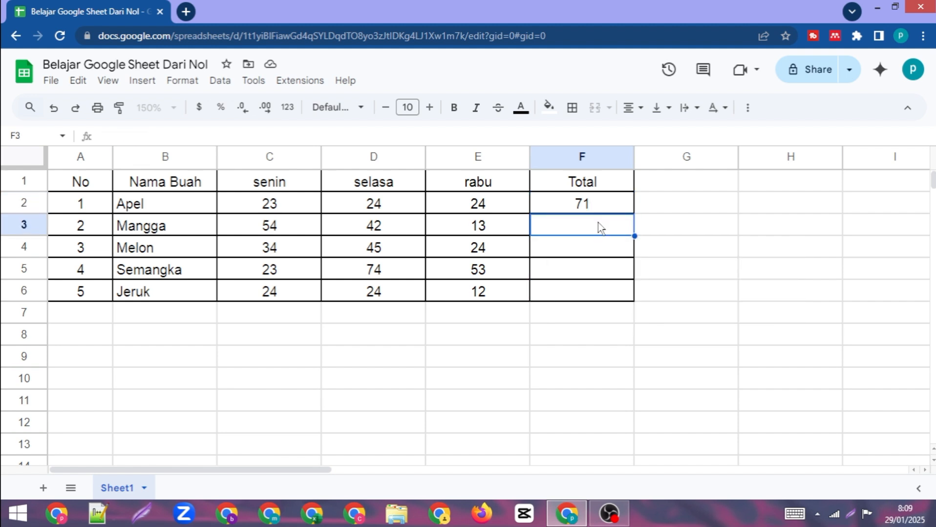
click(599, 205)
click(618, 218)
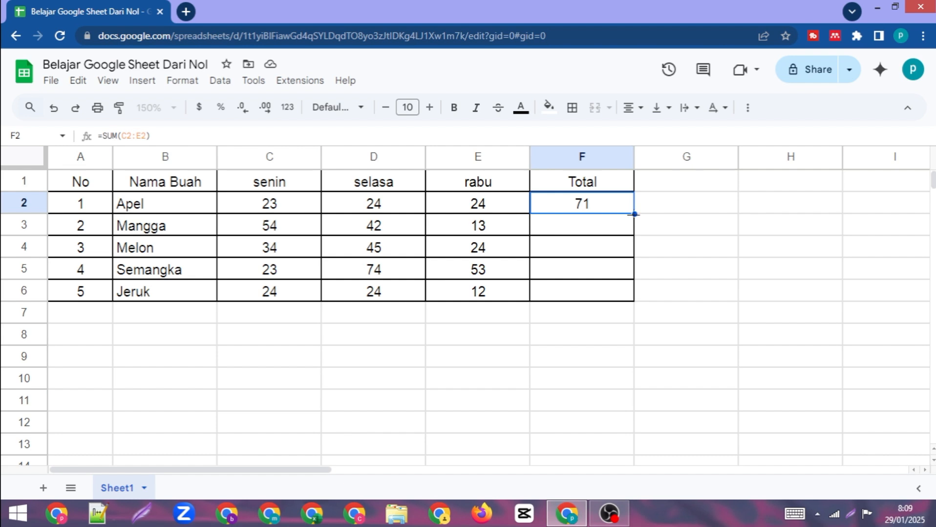
drag(633, 214, 634, 300)
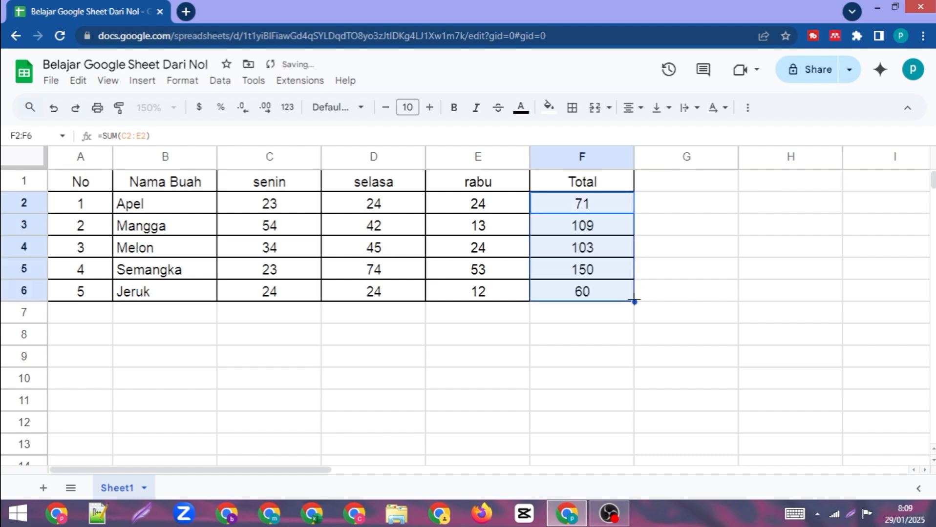
Clear the Apel total in F2 and enter the suggested formula =SUM(C2:E2) again
click(587, 206)
key(Delete)
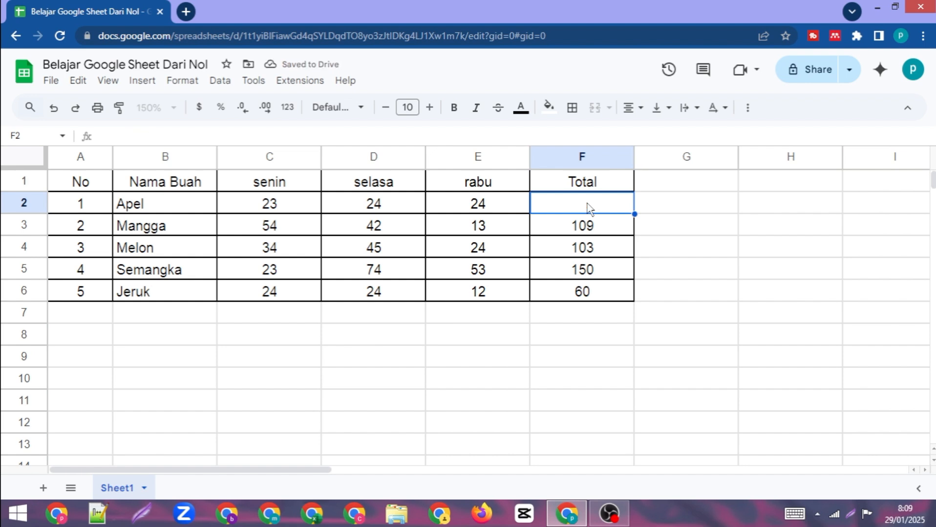
text(=)
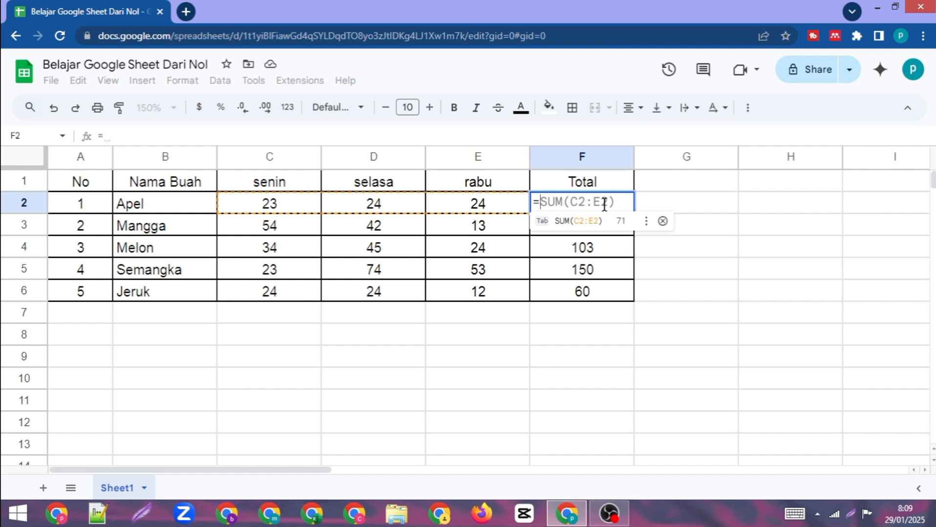
click(581, 222)
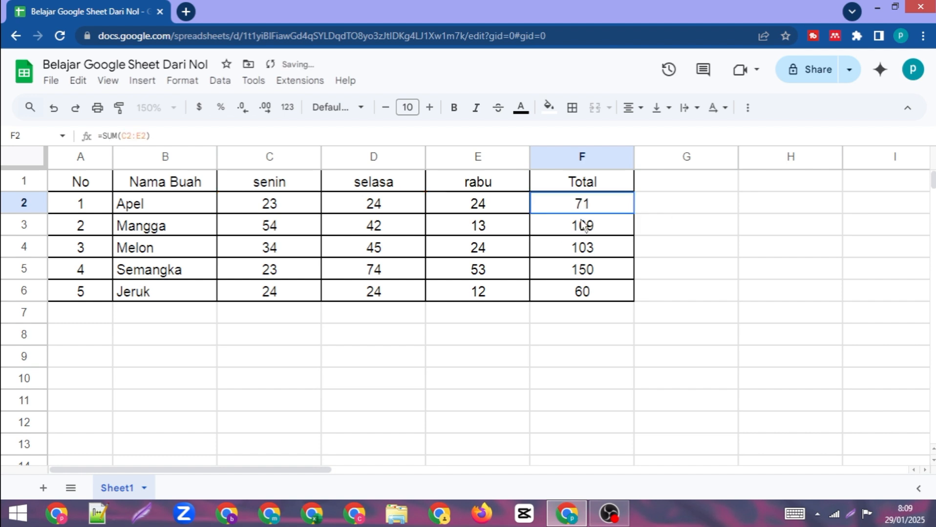
Examine the summed range C2:E2 inside the formula of cell F2, and close the formula without changing it
double_click(601, 202)
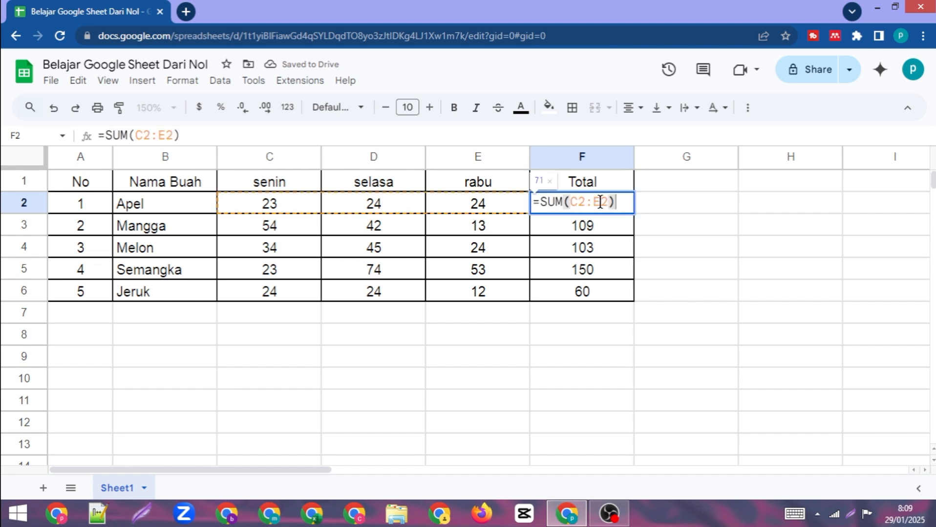
double_click(604, 201)
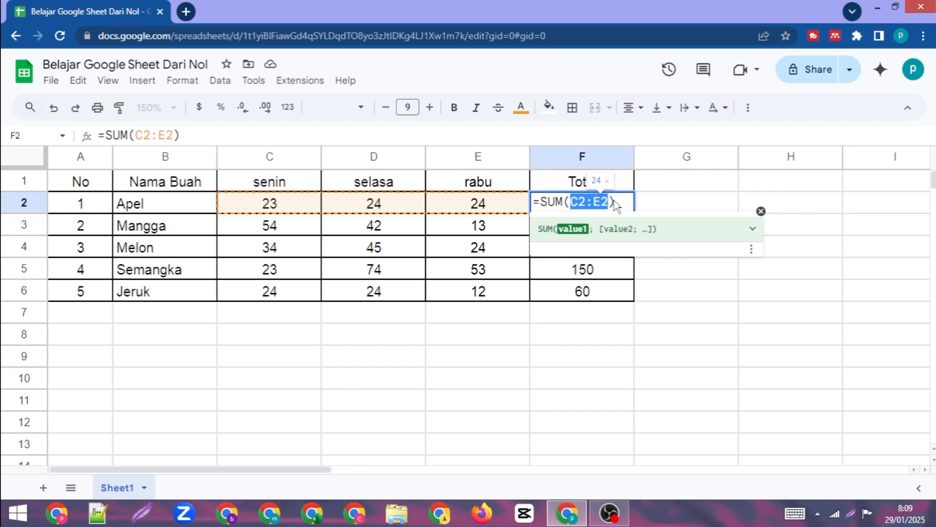
key(Return)
Enter the header Kamis in cell H1, outside the bordered table
click(712, 186)
click(764, 193)
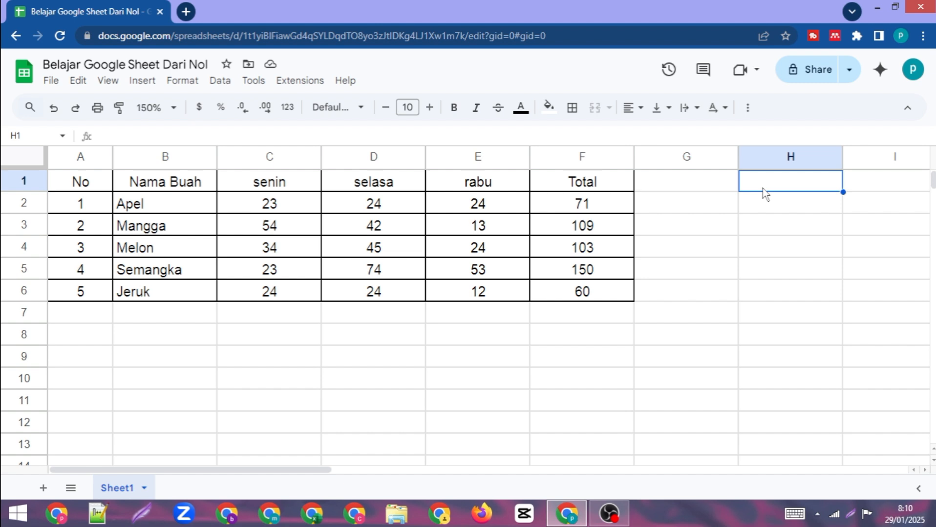
text(Kamix)
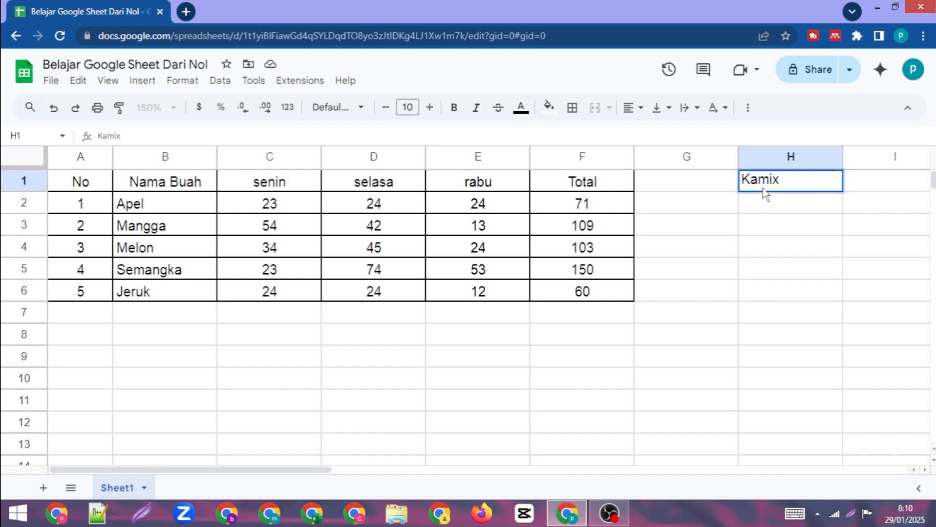
key(BackSpace)
text(s)
key(Return)
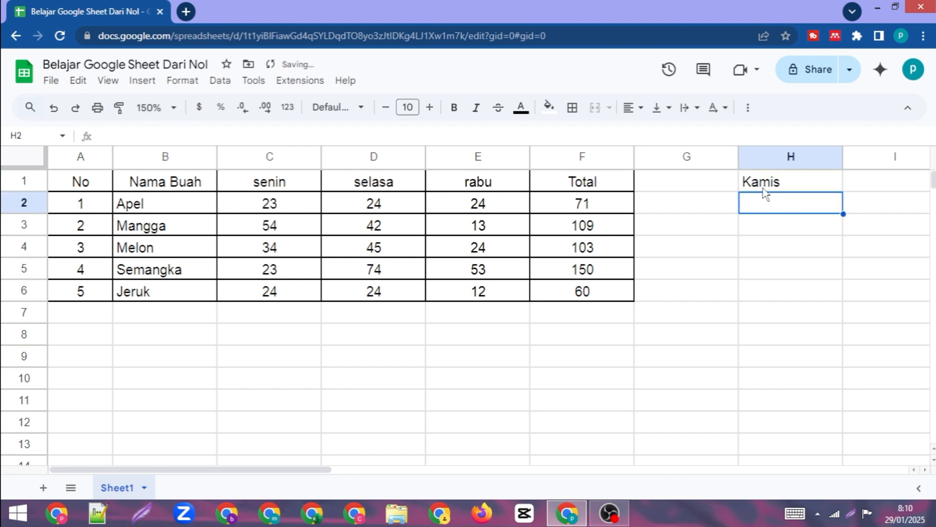
Enter the values 23, 24, 24, 24 and 24 in cells H2 through H6 under Kamis
text(23)
key(Return)
text(24)
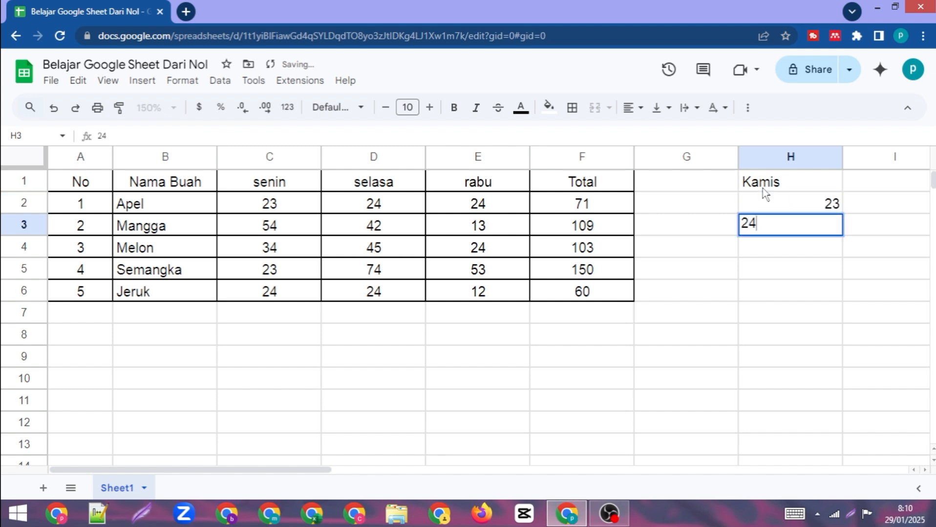
key(Return)
text(24)
key(Return)
text(24)
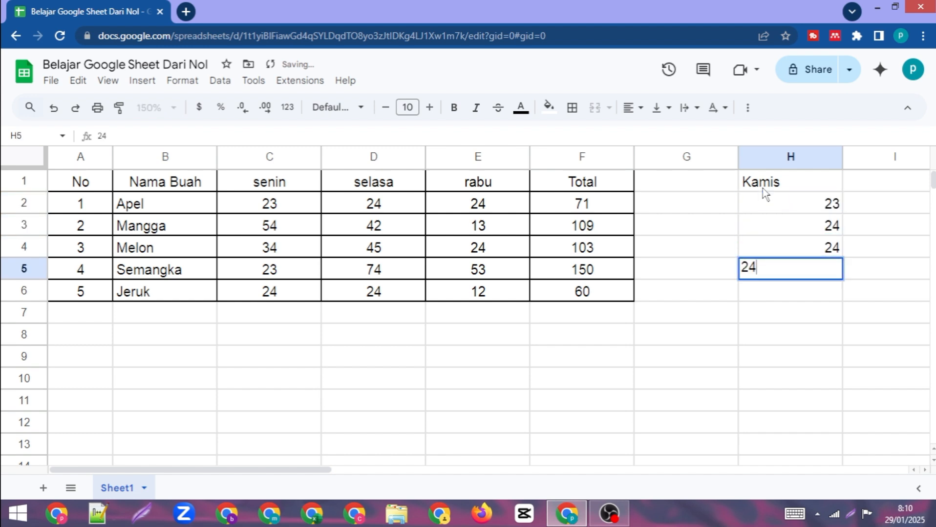
key(Return)
text(24)
key(Return)
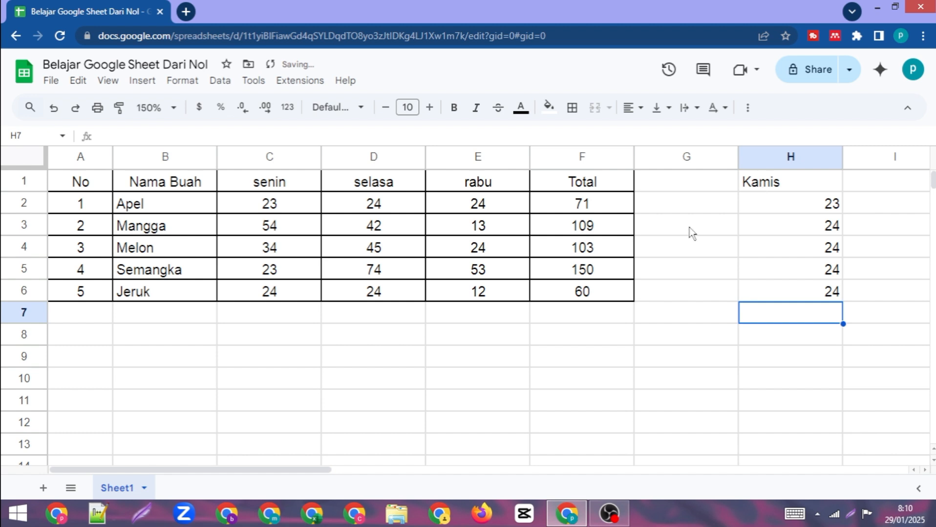
Center the Kamis values in H2:H6 horizontally
click(596, 209)
drag(794, 195, 789, 296)
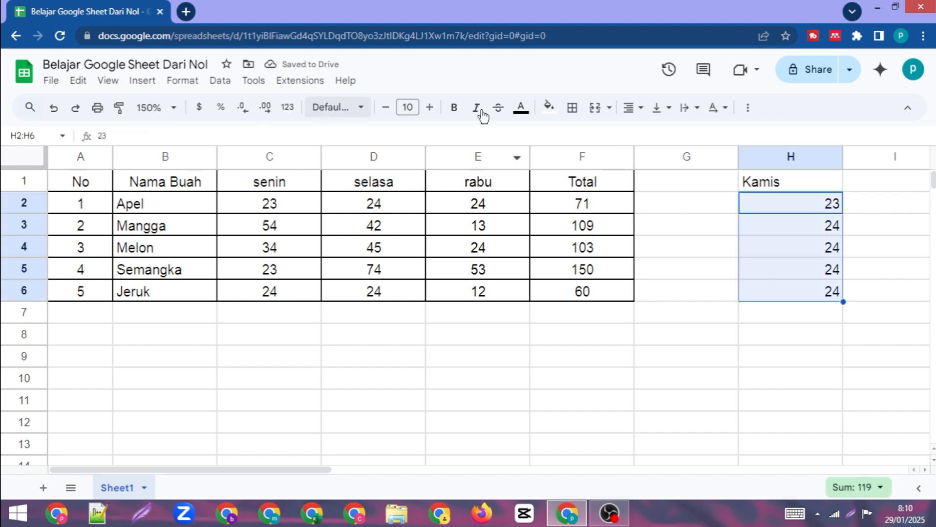
click(638, 108)
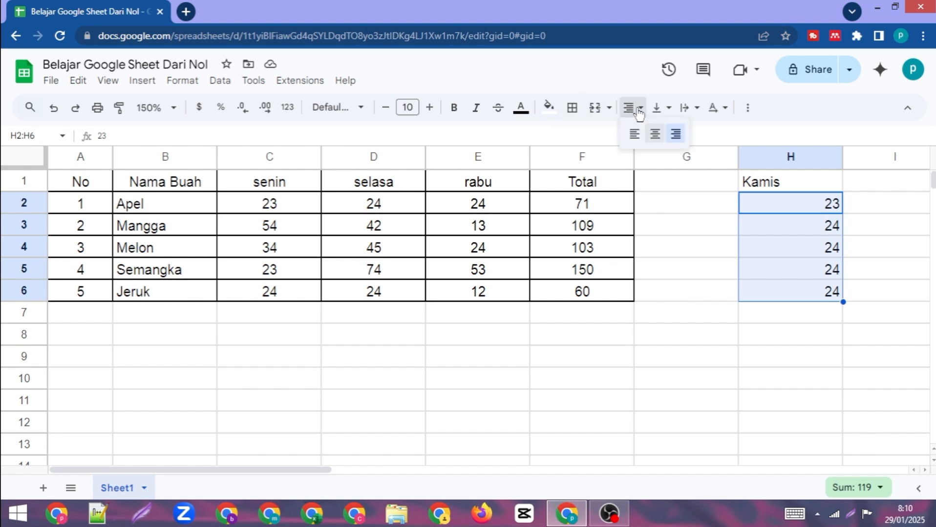
click(655, 133)
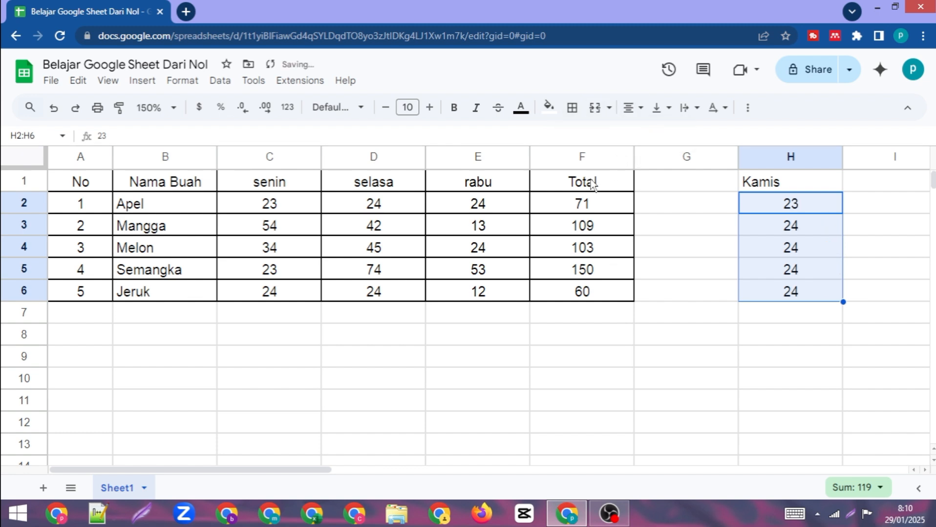
Try to add cell H2 as a second argument to the SUM formula in F2, using a comma as separator
click(606, 203)
double_click(600, 203)
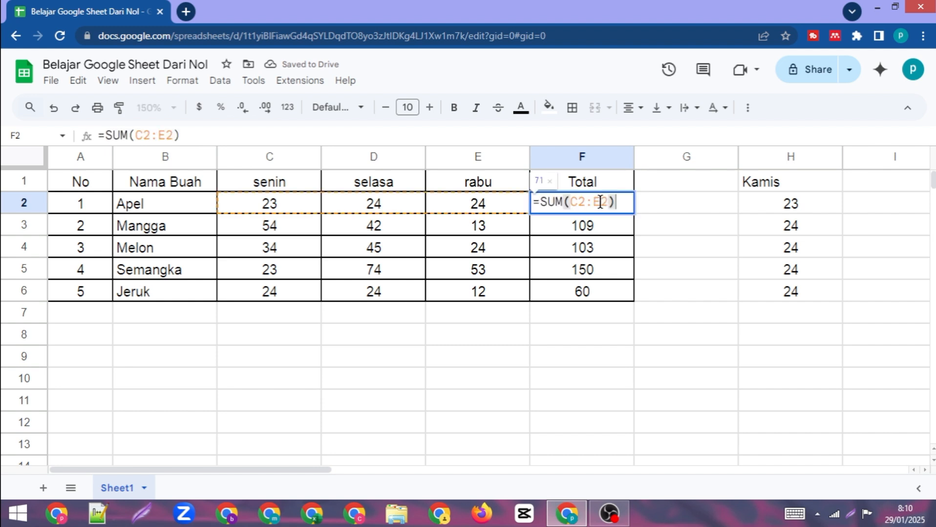
click(603, 200)
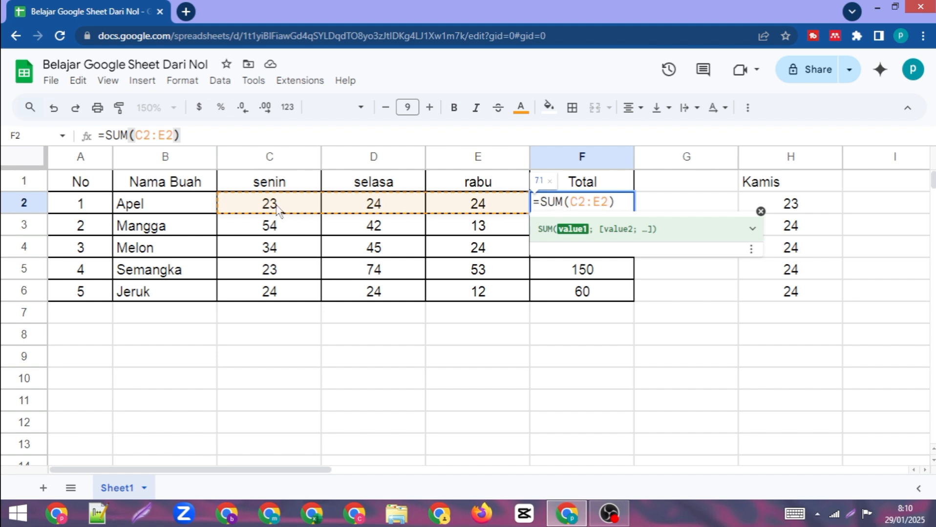
click(611, 196)
text(,)
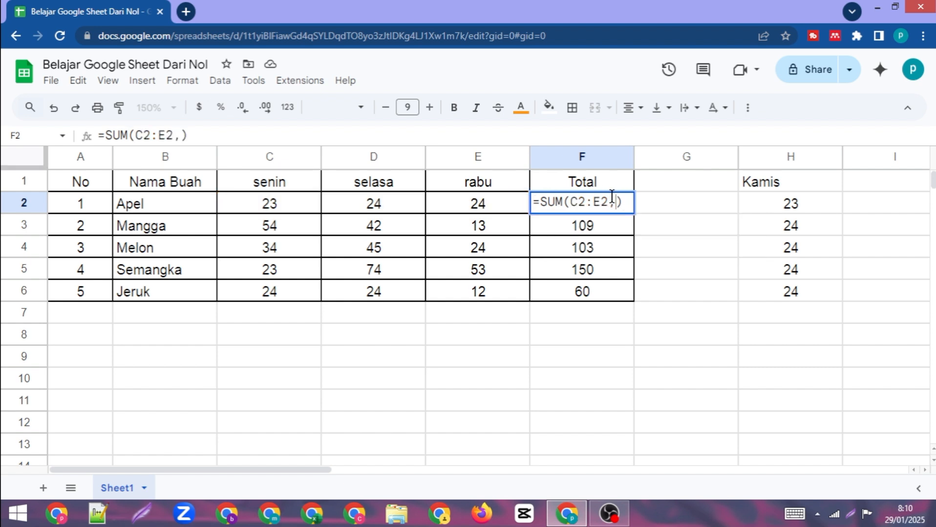
click(790, 205)
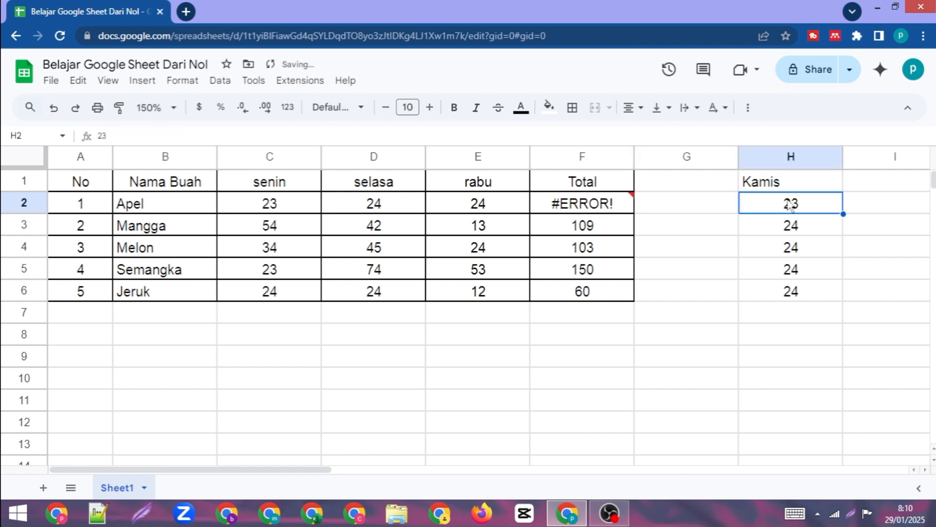
double_click(624, 203)
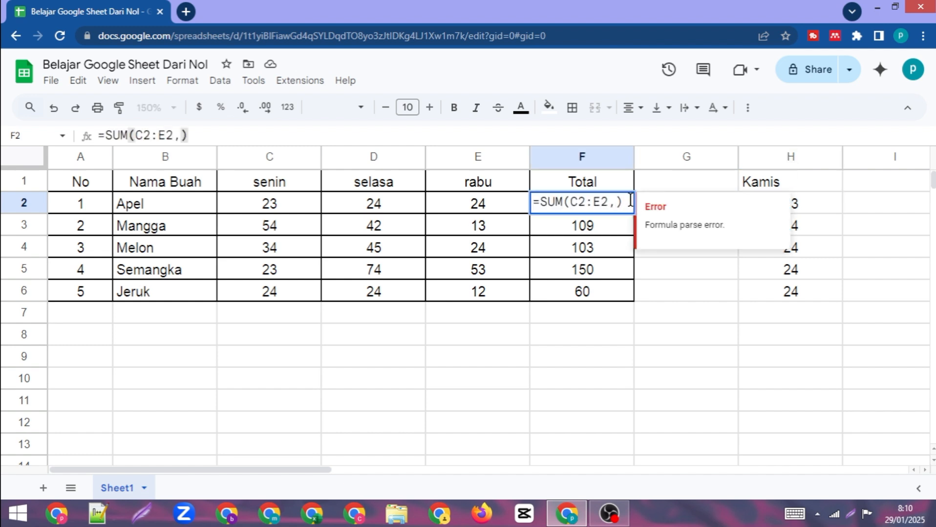
click(803, 211)
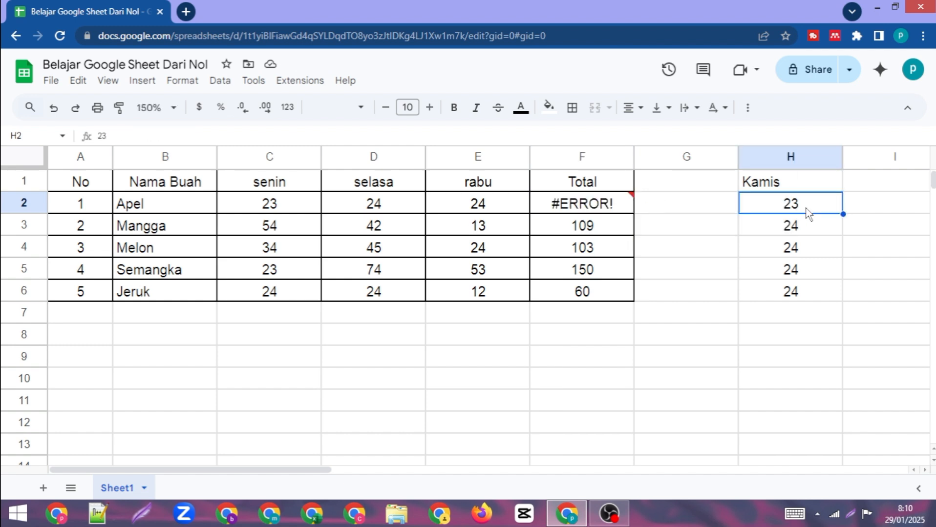
Retype the comma after C2:E2 in F2's SUM formula and try again to add cell H2 as an argument
click(633, 205)
double_click(635, 206)
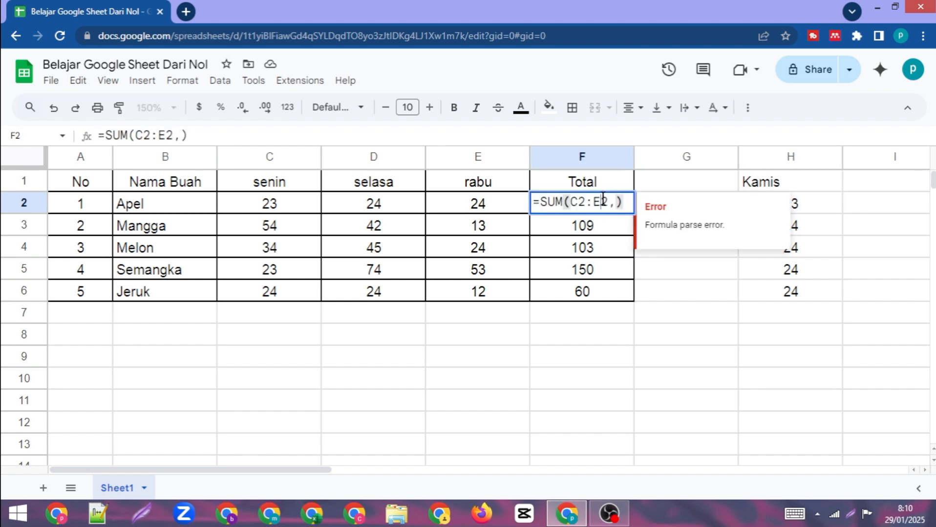
click(630, 204)
key(BackSpace)
key(BackSpace)
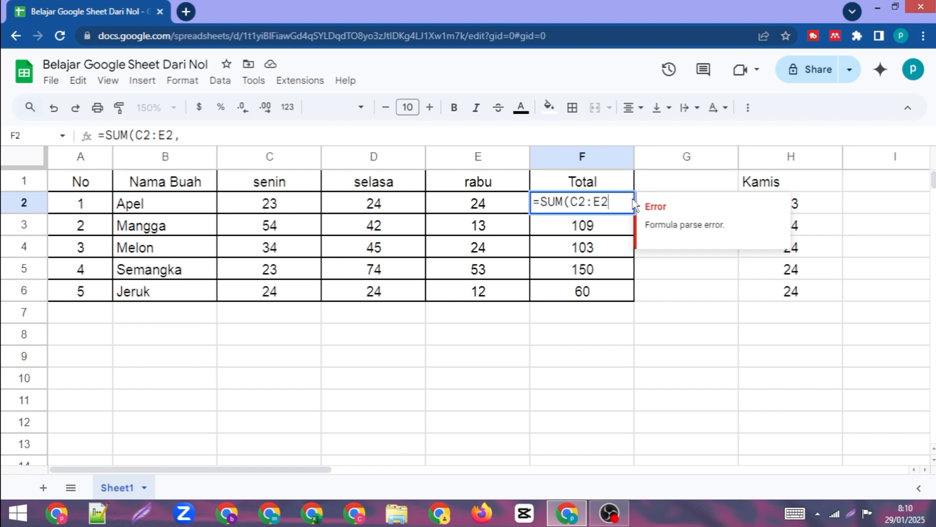
text(,)
click(812, 212)
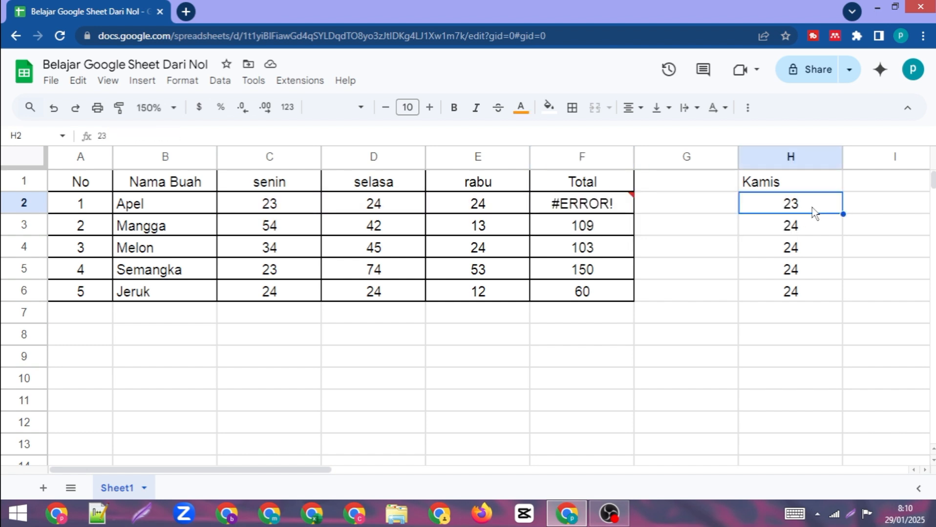
Correct F2's formula to =SUM(C2:E2;H2) with a semicolon separator, and fill it down the Total column to F6
click(620, 198)
double_click(621, 200)
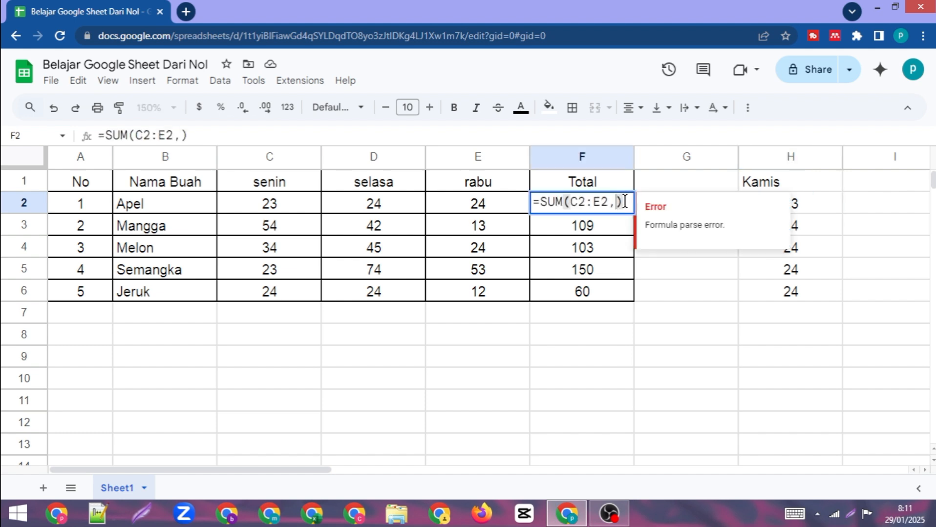
key(BackSpace)
key(BackSpace)
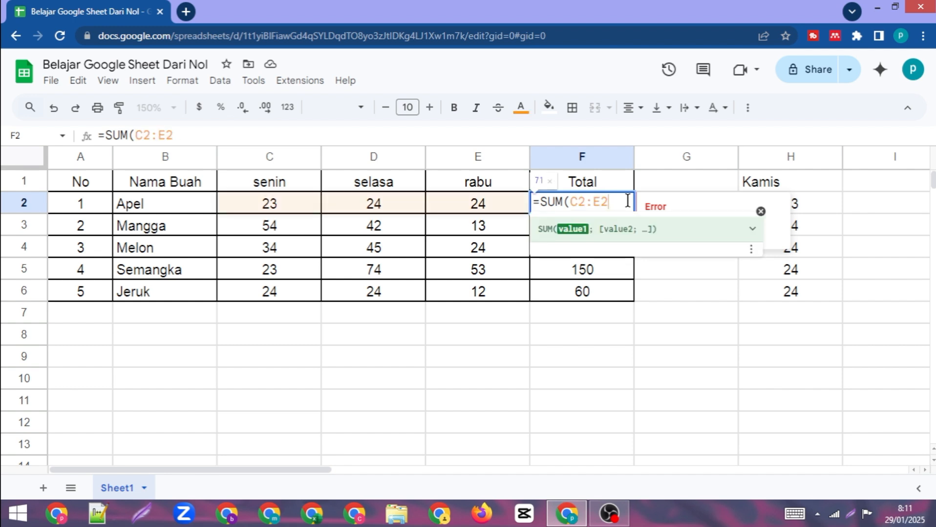
text(;)
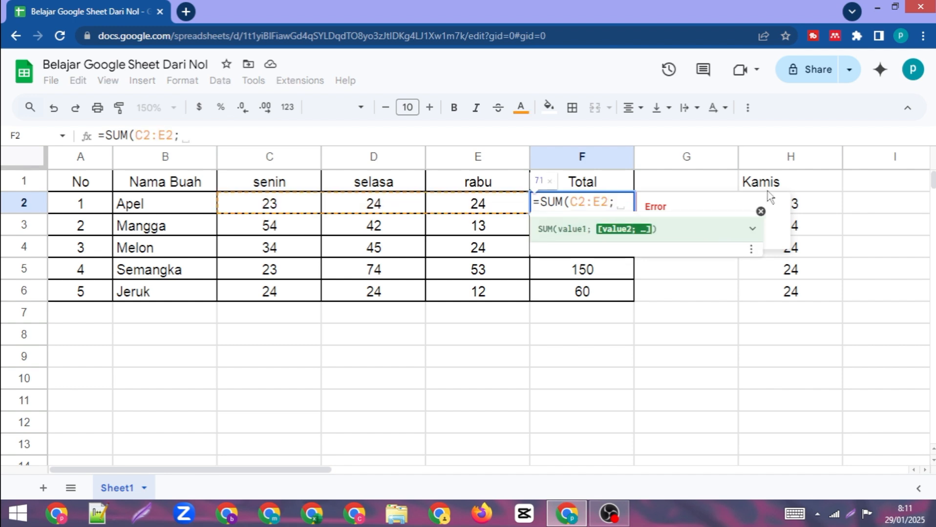
click(803, 209)
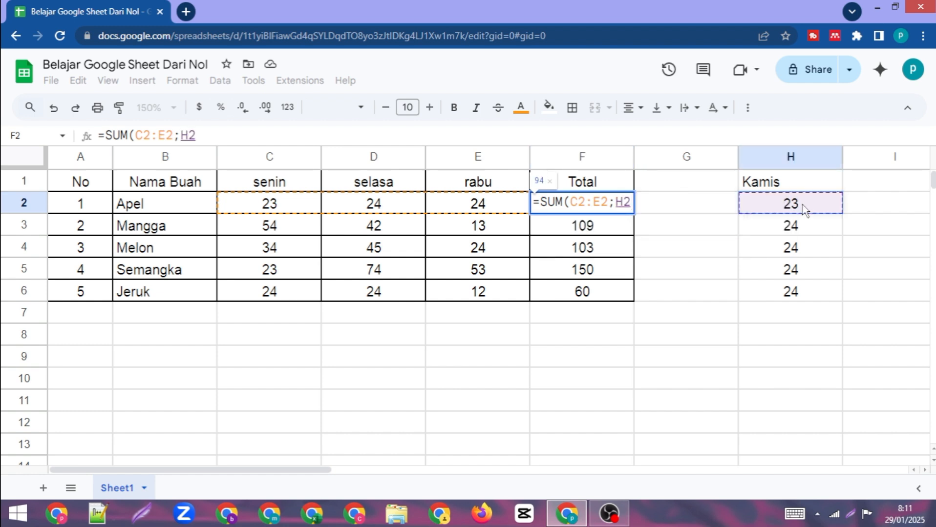
text())
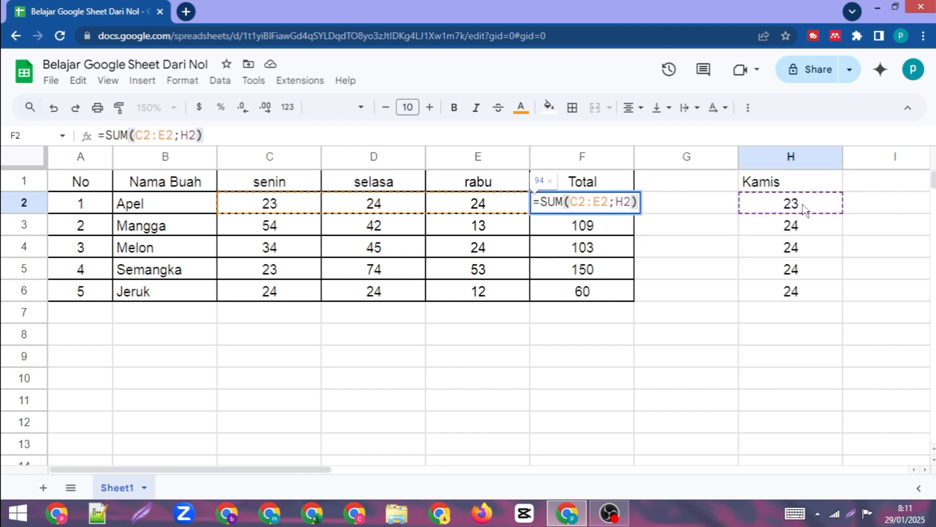
key(Return)
click(589, 206)
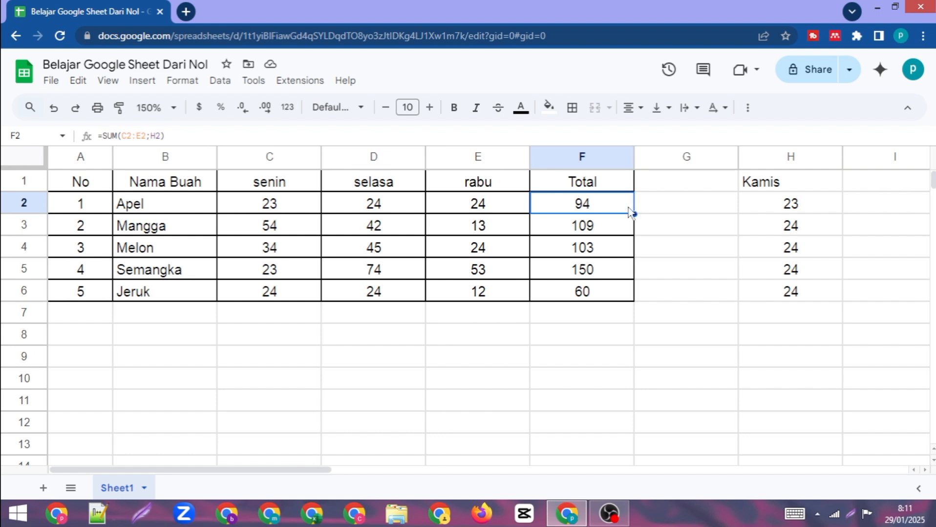
drag(633, 214, 633, 297)
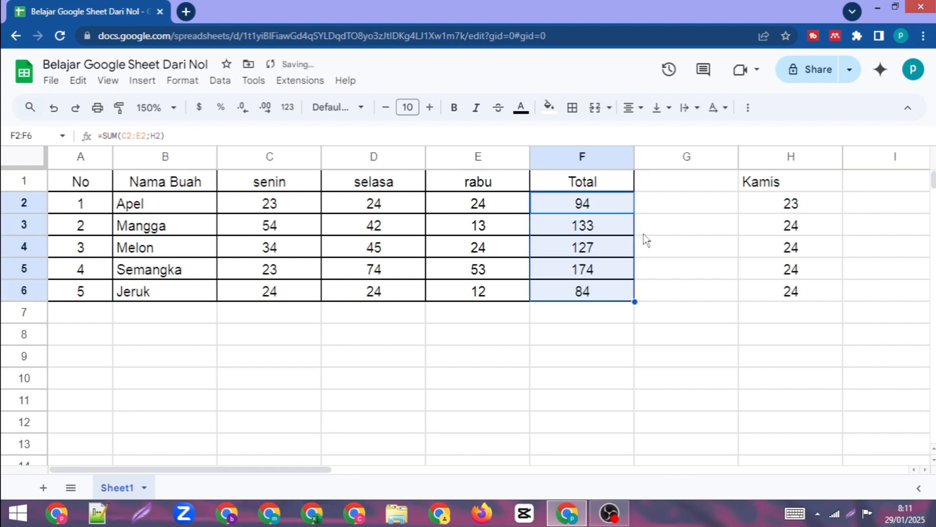
Examine the C2:E2 and H2 arguments and their separator in F2's SUM formula, and dismiss the formula help
double_click(605, 201)
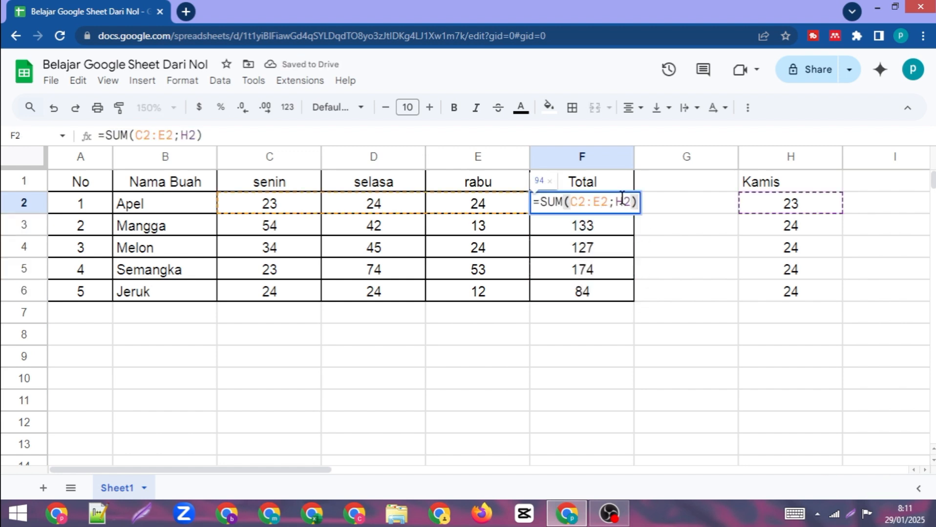
click(609, 202)
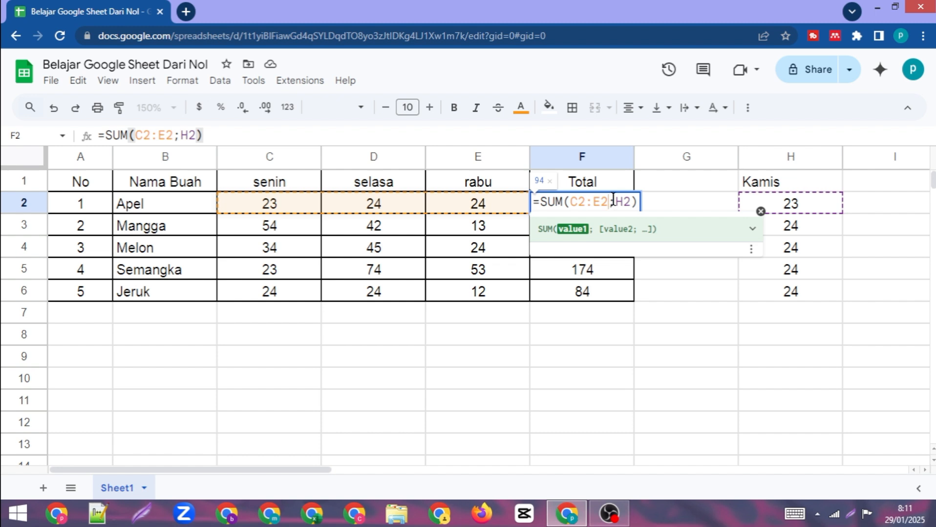
click(613, 198)
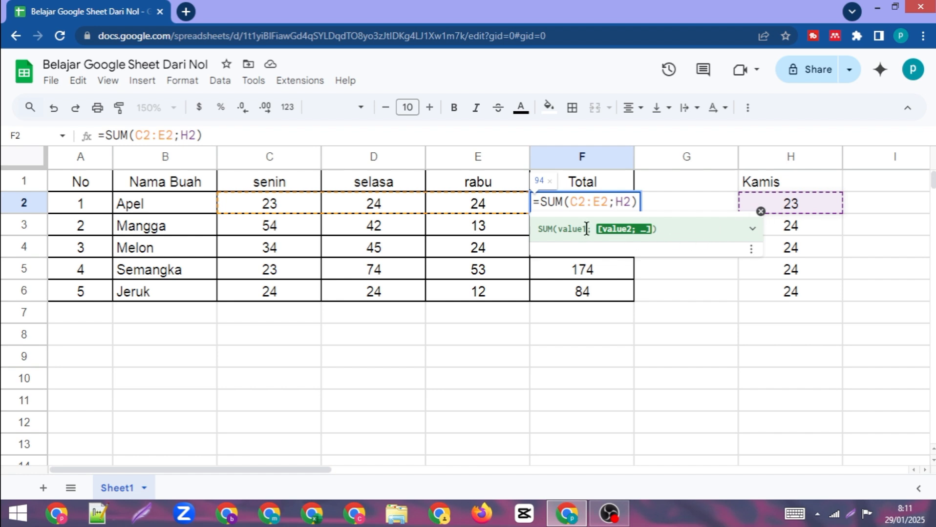
click(761, 212)
key(Tab)
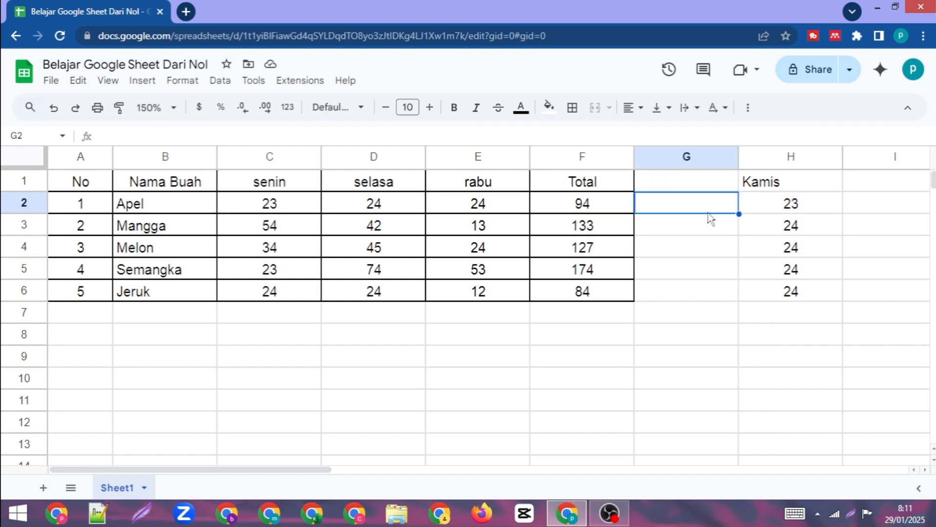
Clear the Kamis values in H2:H6 and the Kamis header in H1
drag(790, 205, 791, 297)
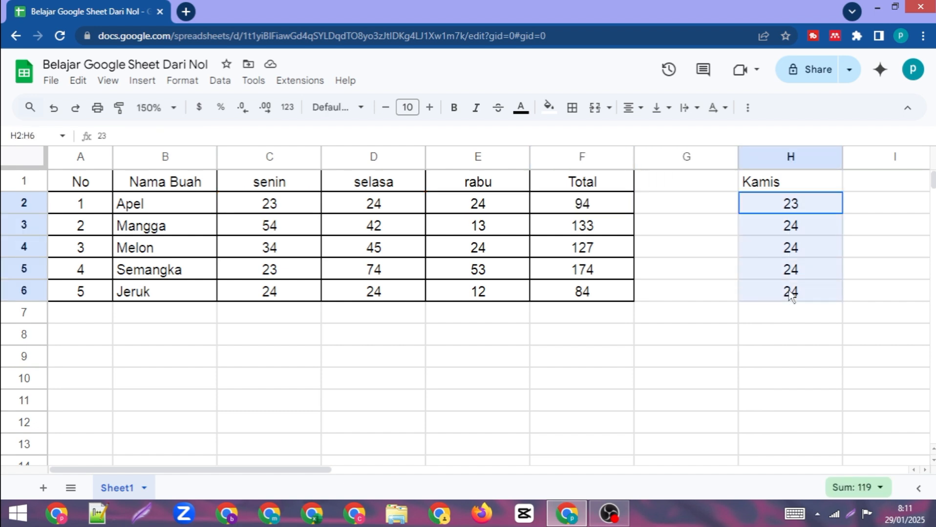
key(Delete)
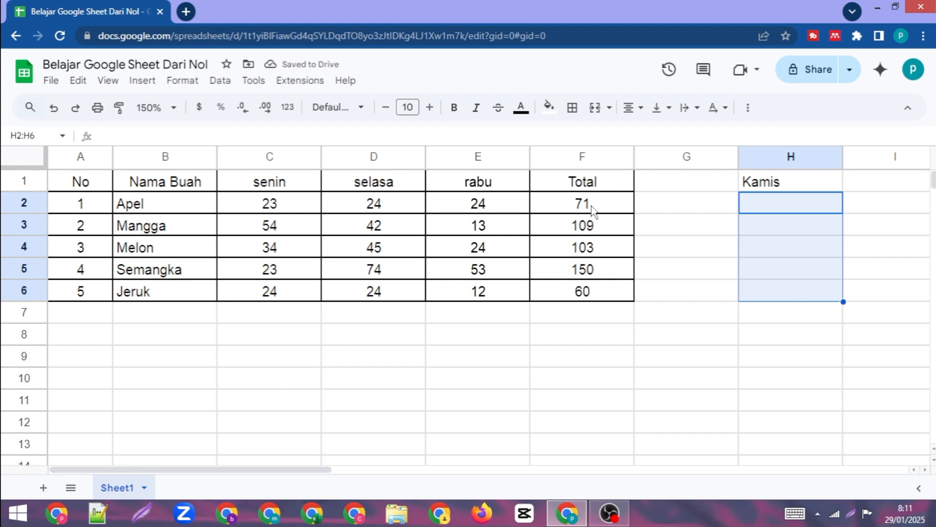
click(790, 187)
key(Delete)
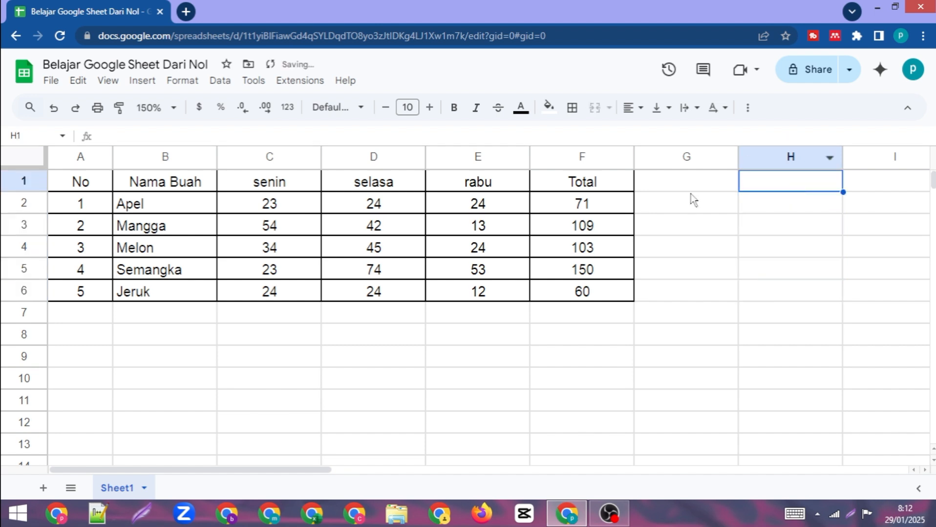
click(687, 268)
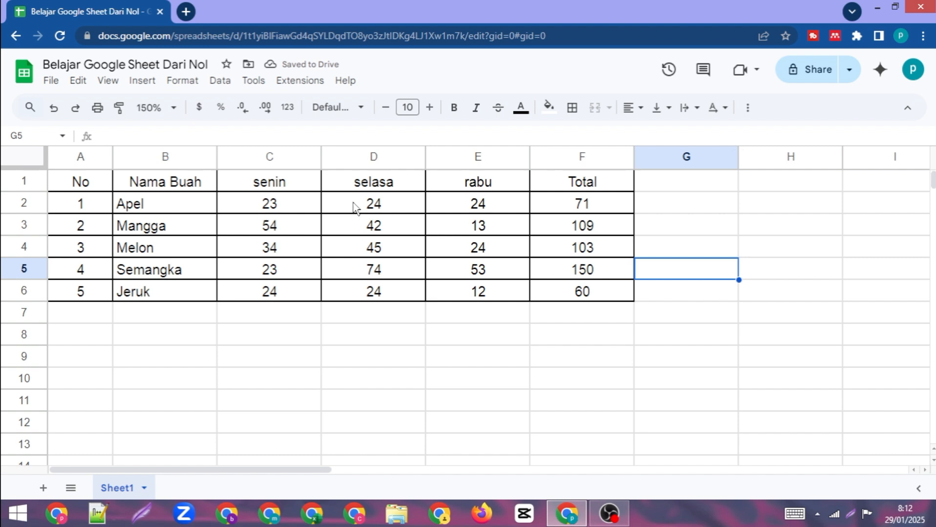
click(306, 224)
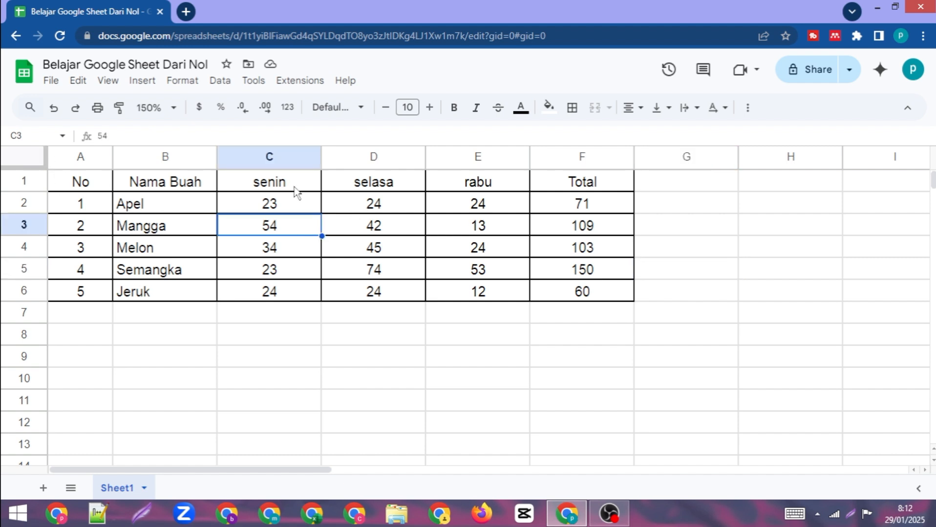
click(581, 205)
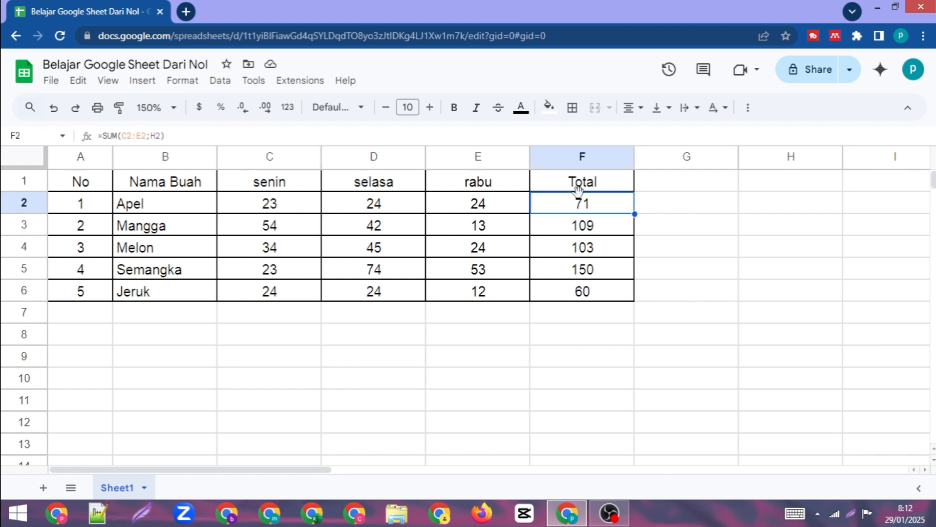